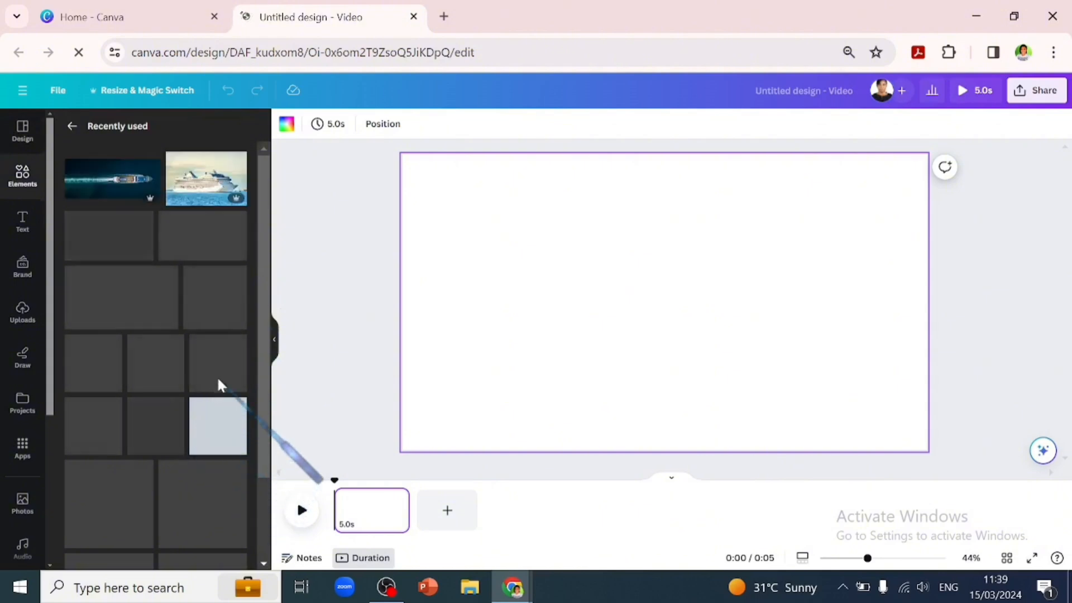
- Add the recently used night skyline photo of the waterfront city and set it as the page background
click(123, 301)
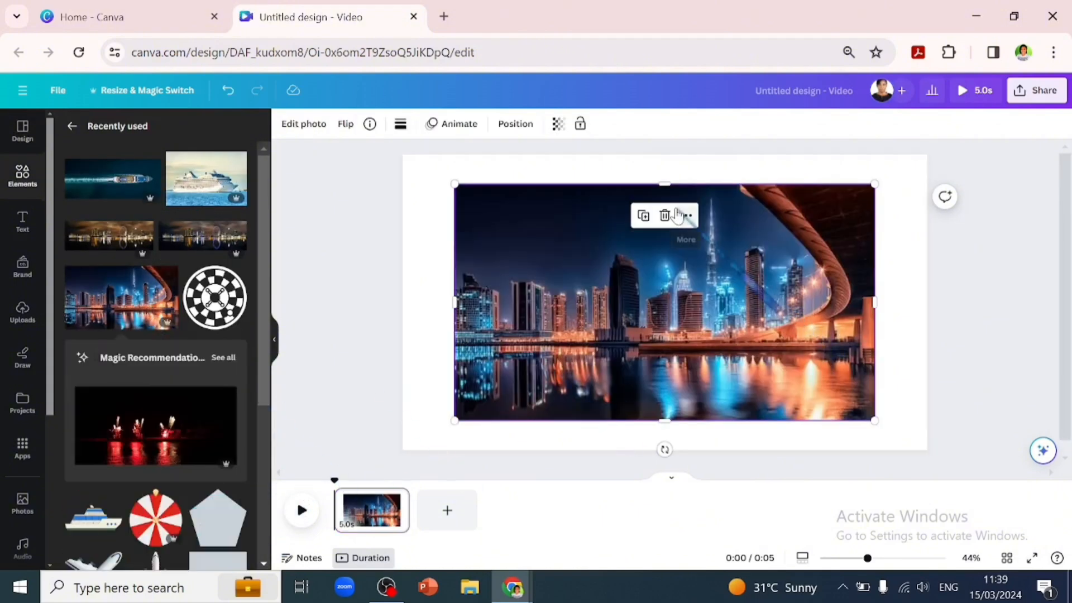
click(686, 215)
click(692, 448)
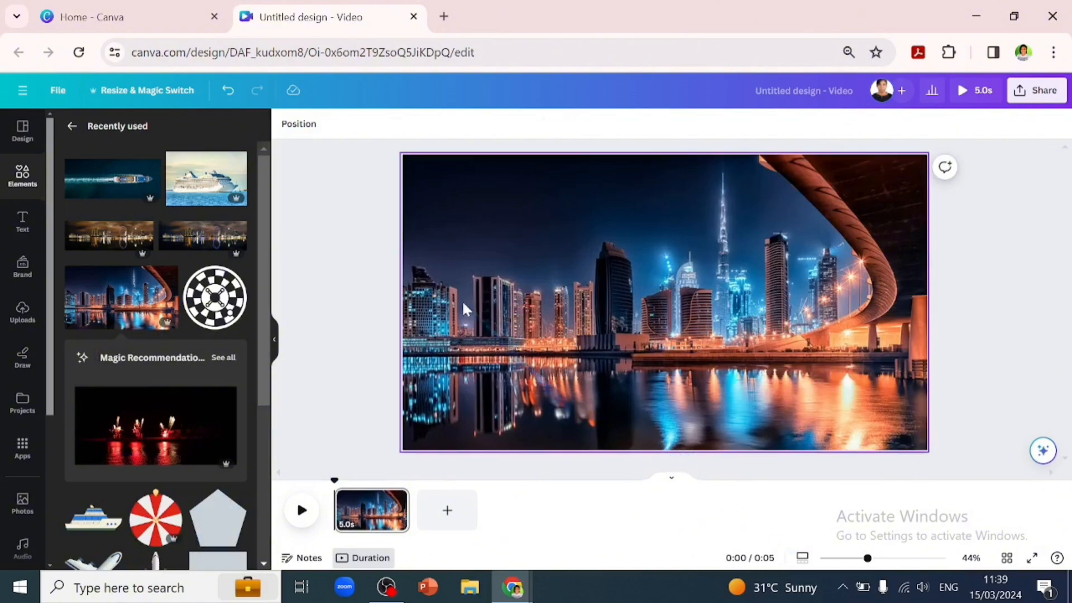
- Add a heading to the page with the text "Dubai"
click(22, 222)
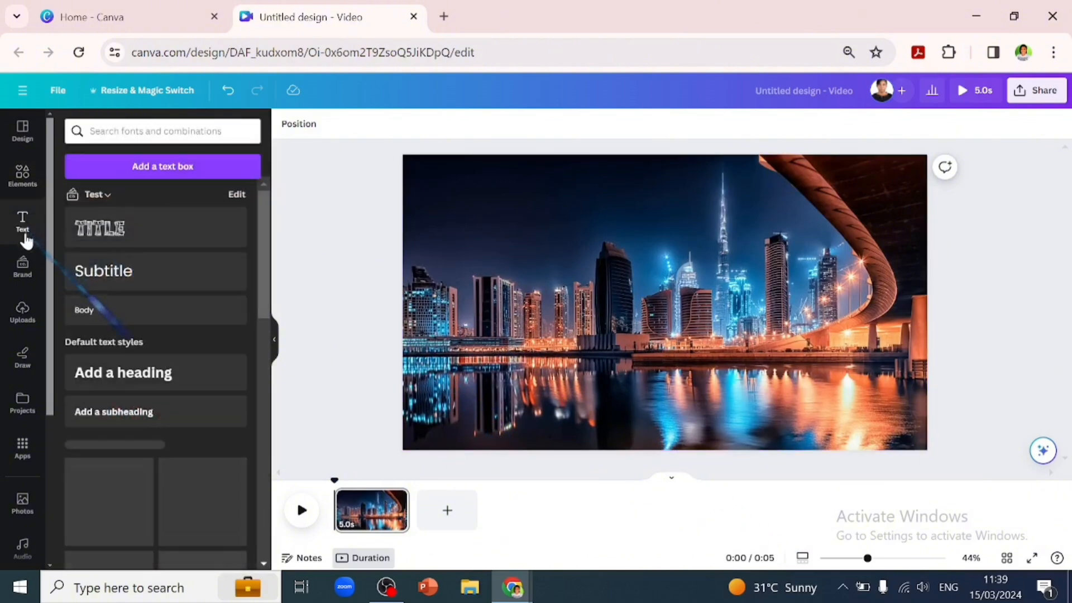
click(150, 382)
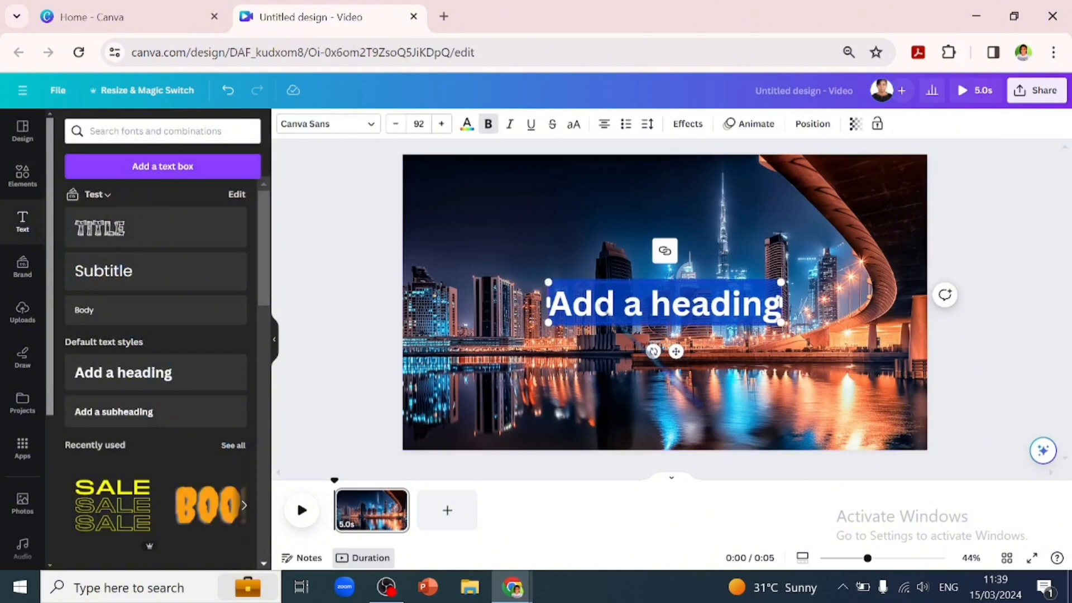
text(Dubai)
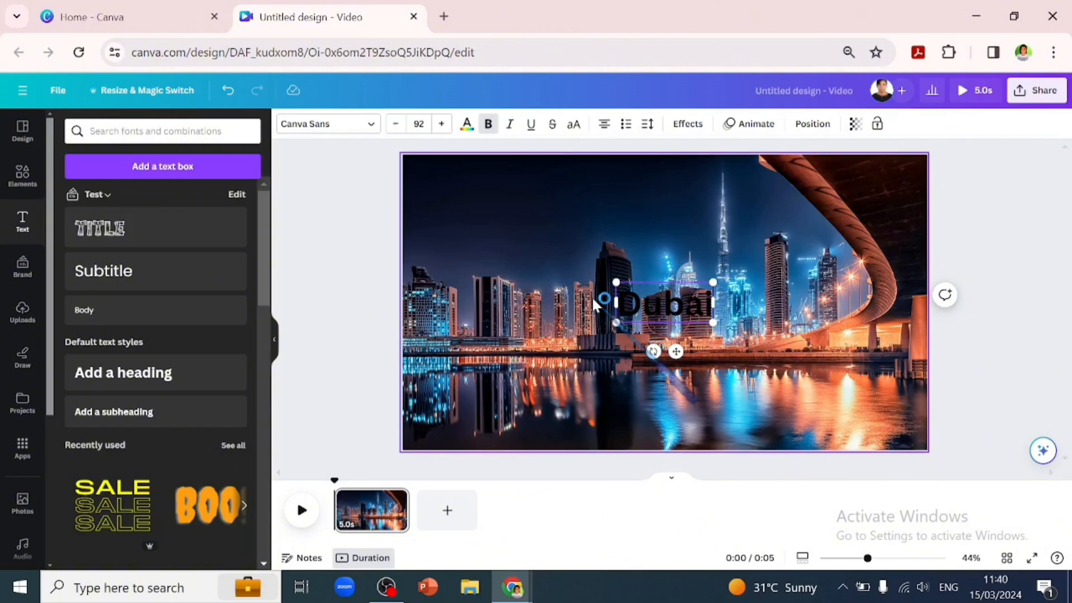
- Set the Dubai heading's font to TAN Songbird and its letter spacing to 270
click(371, 125)
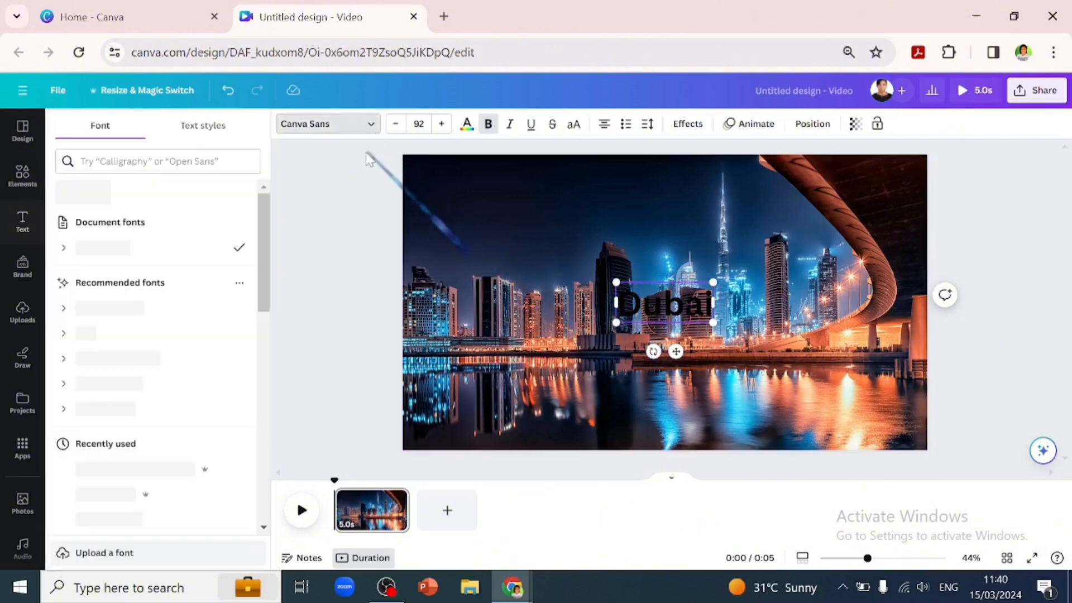
click(135, 466)
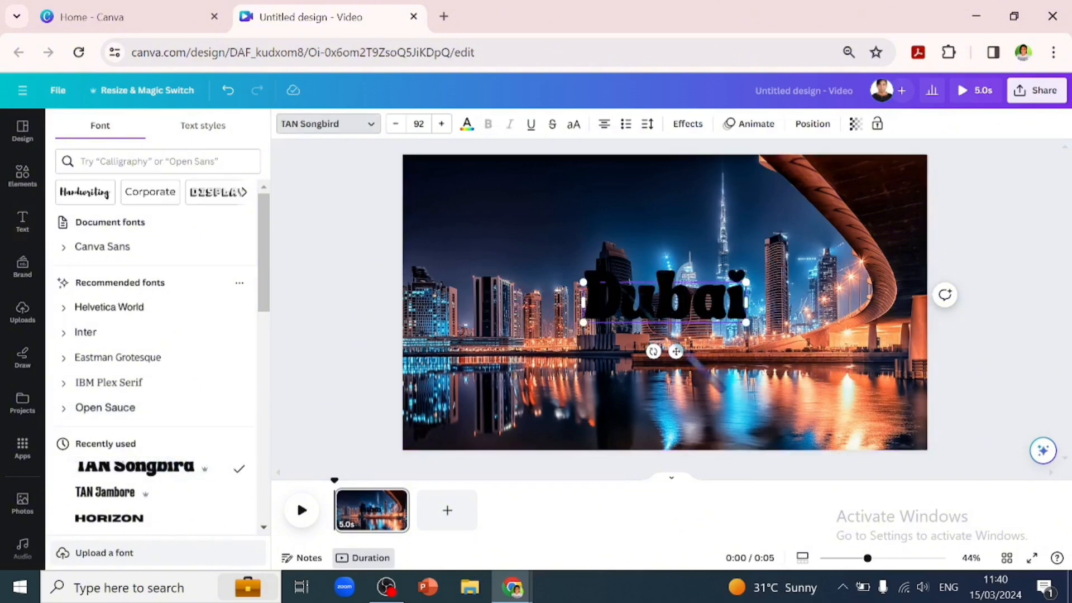
click(648, 124)
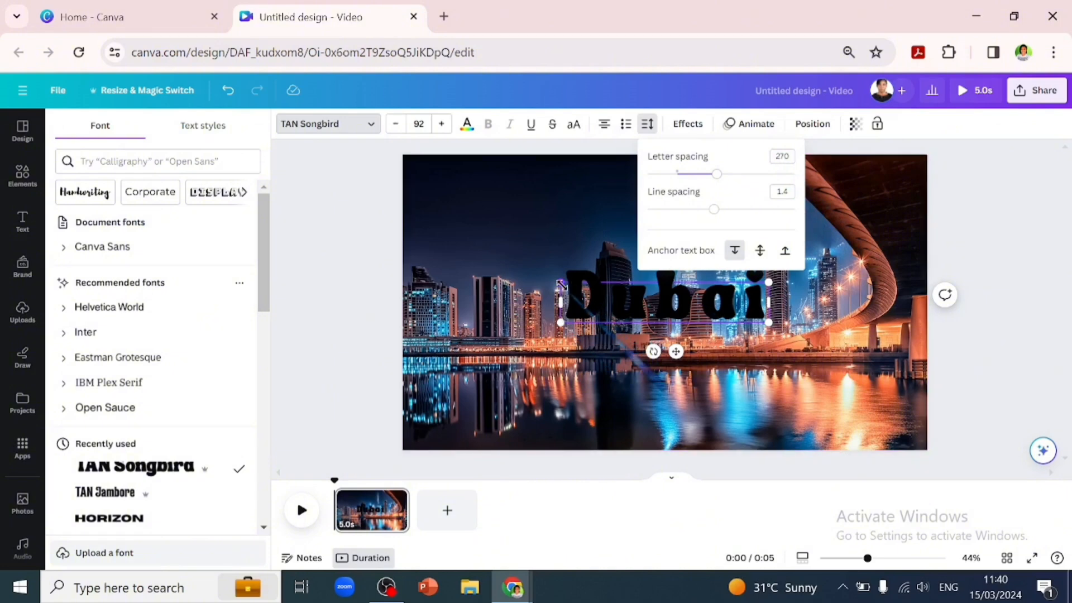
- Enlarge the Dubai heading to font size 191 across the skyline and colour it white
drag(561, 285, 420, 225)
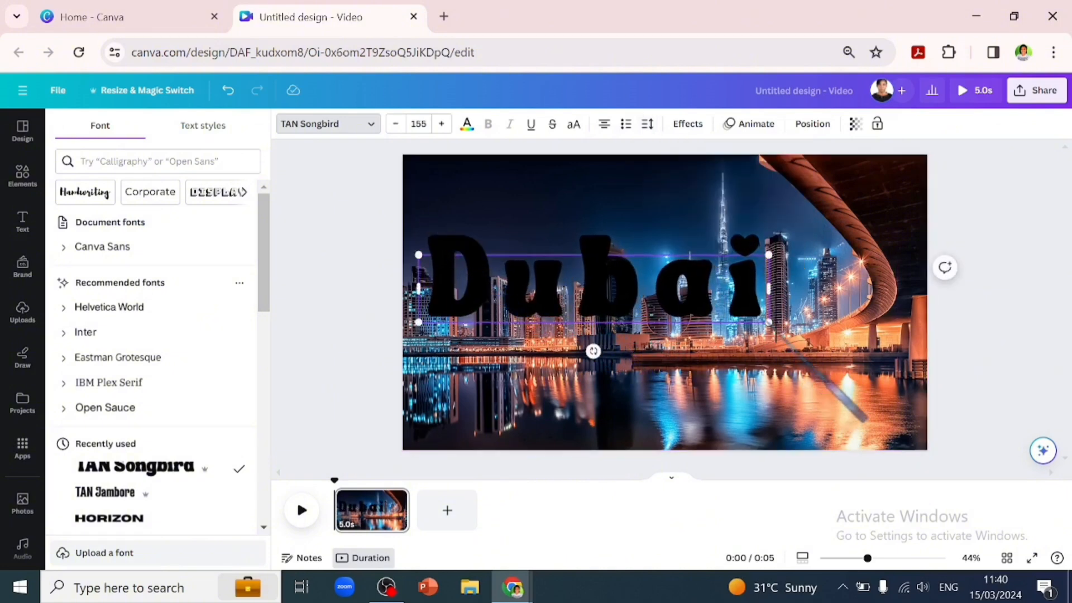
drag(768, 323, 851, 338)
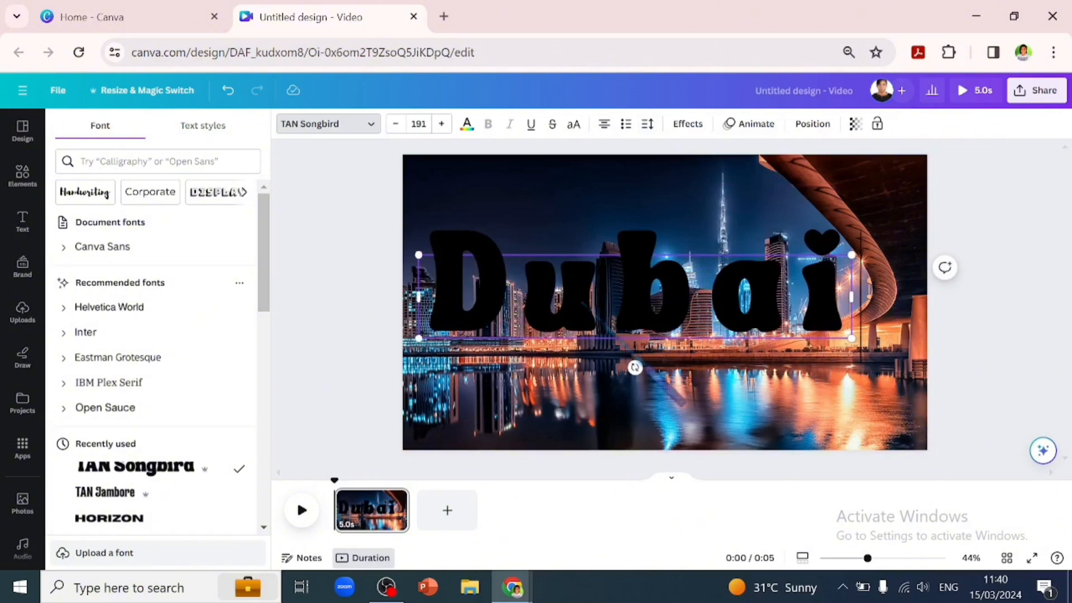
click(524, 307)
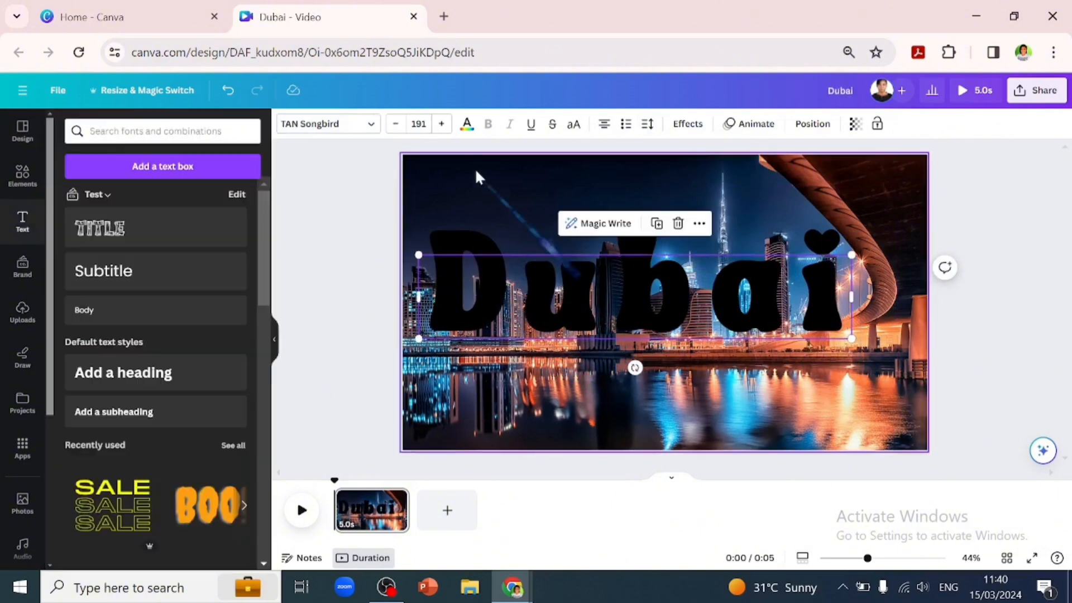
click(466, 128)
click(68, 294)
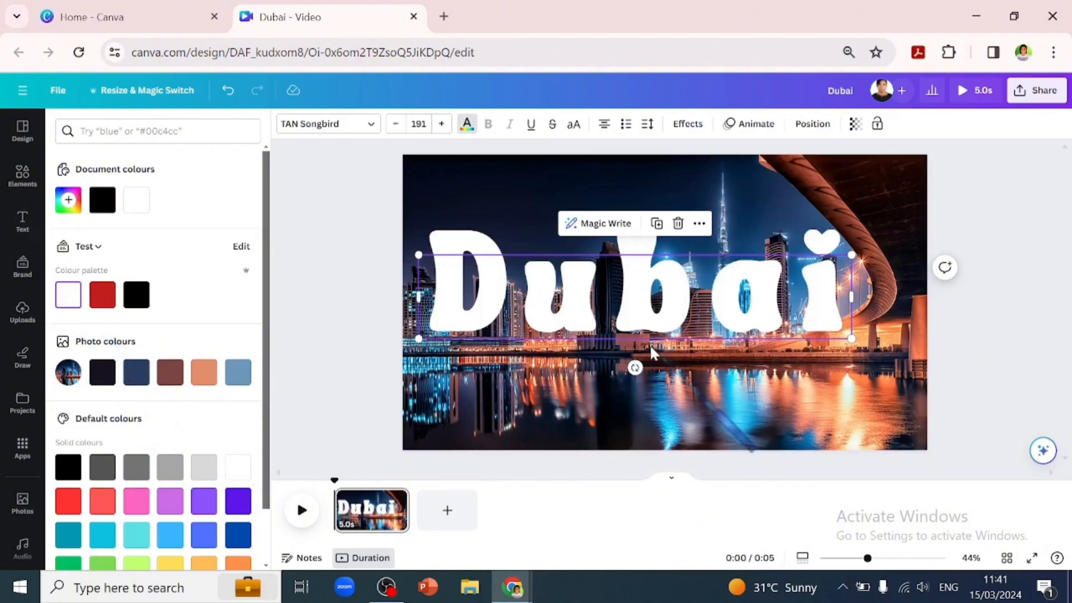
click(304, 306)
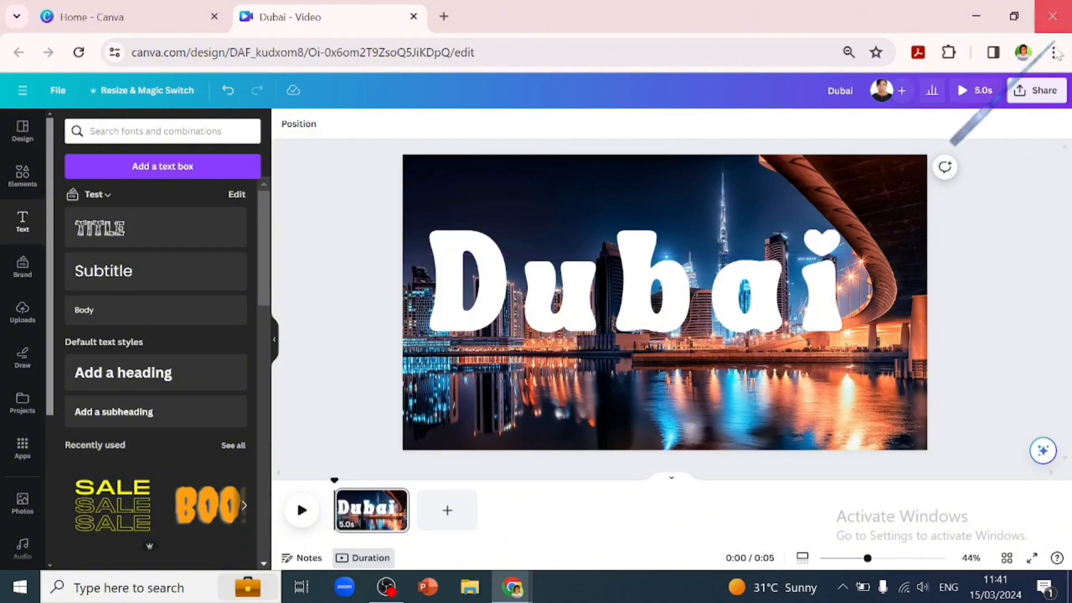
- Download the design as a PNG image
click(1033, 90)
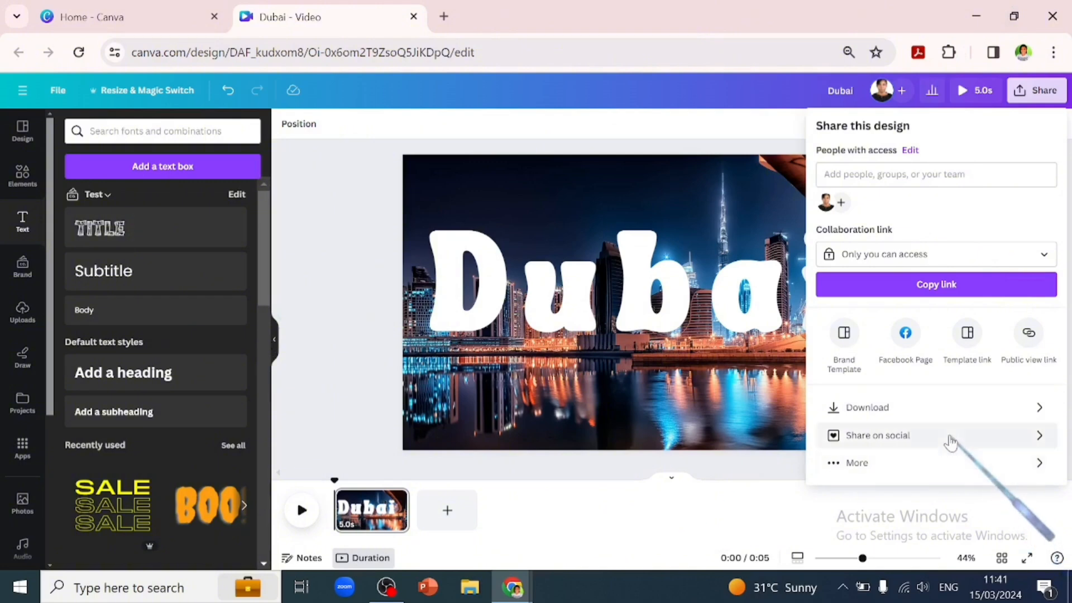
click(871, 408)
click(1044, 179)
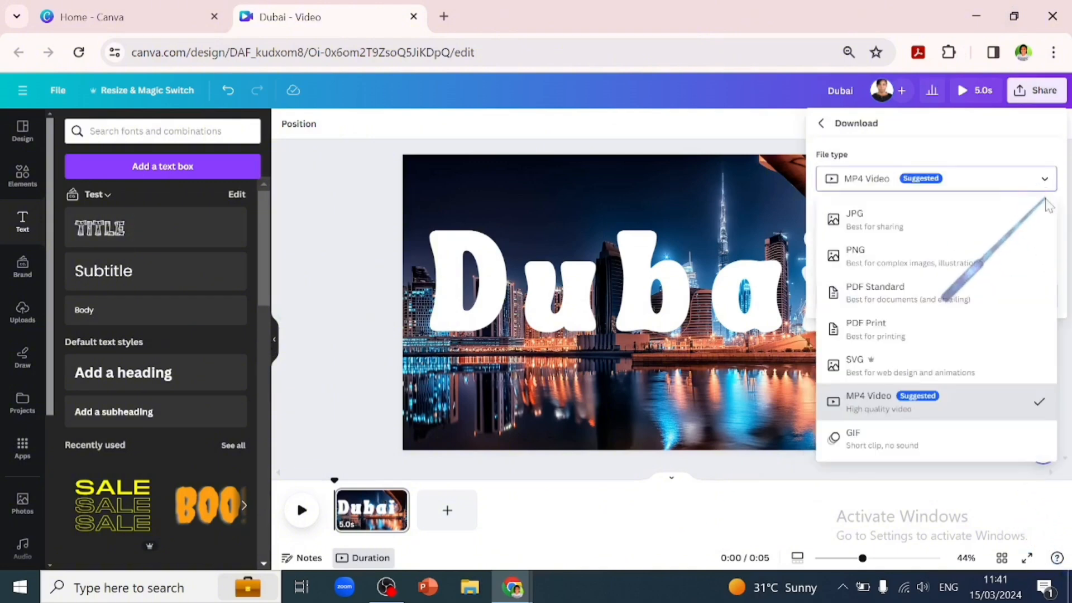
click(860, 250)
click(938, 335)
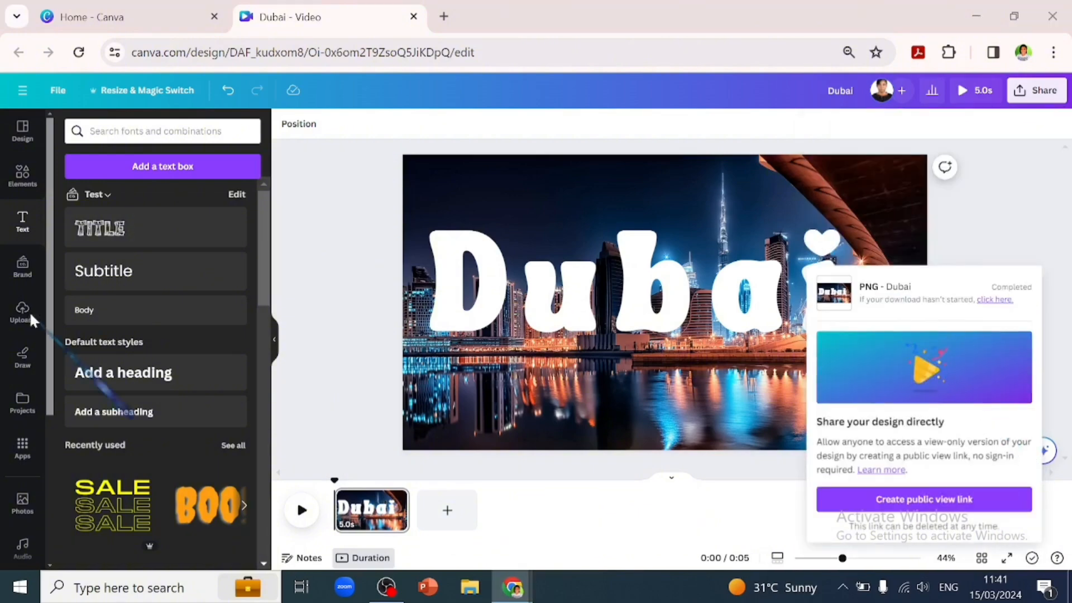
- Show the uploaded images and clear the heading and background photo from the page
click(29, 315)
click(669, 305)
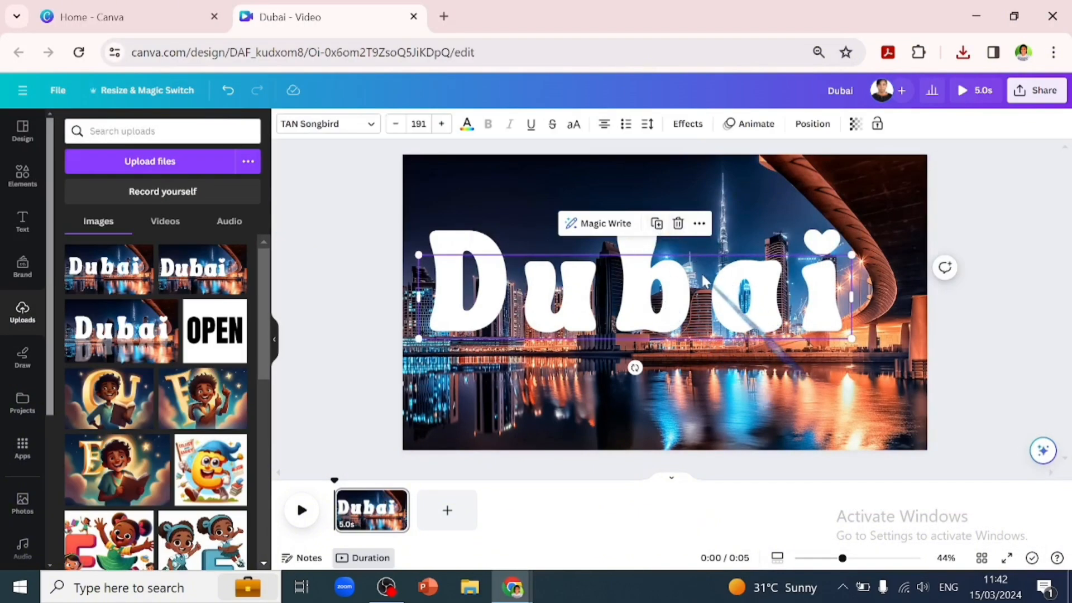
click(678, 225)
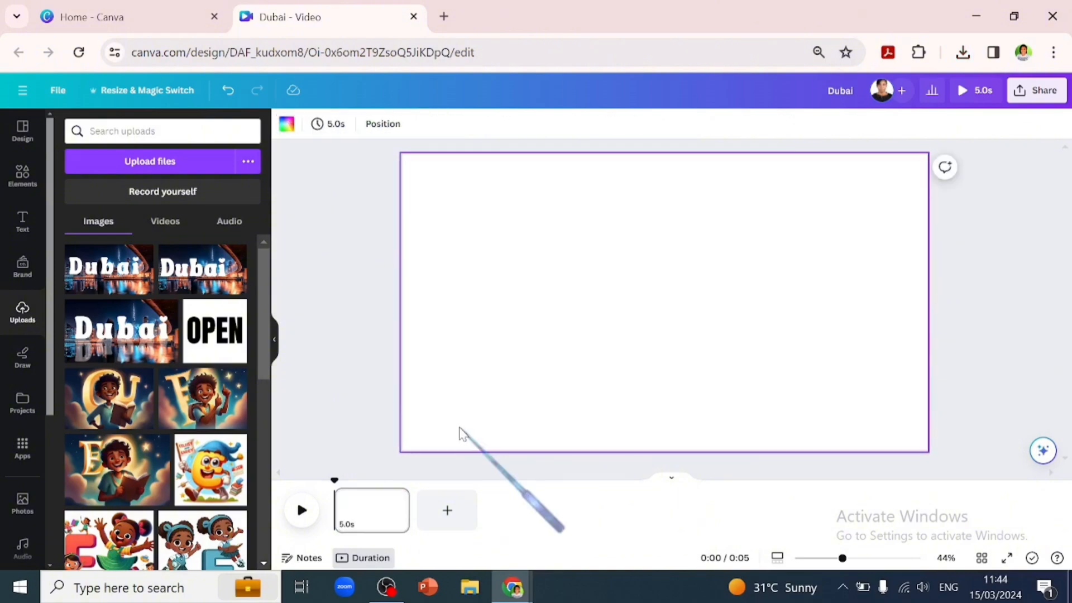
- Place the uploaded Dubai image on the page, duplicate it and align the copy exactly over the original
click(178, 338)
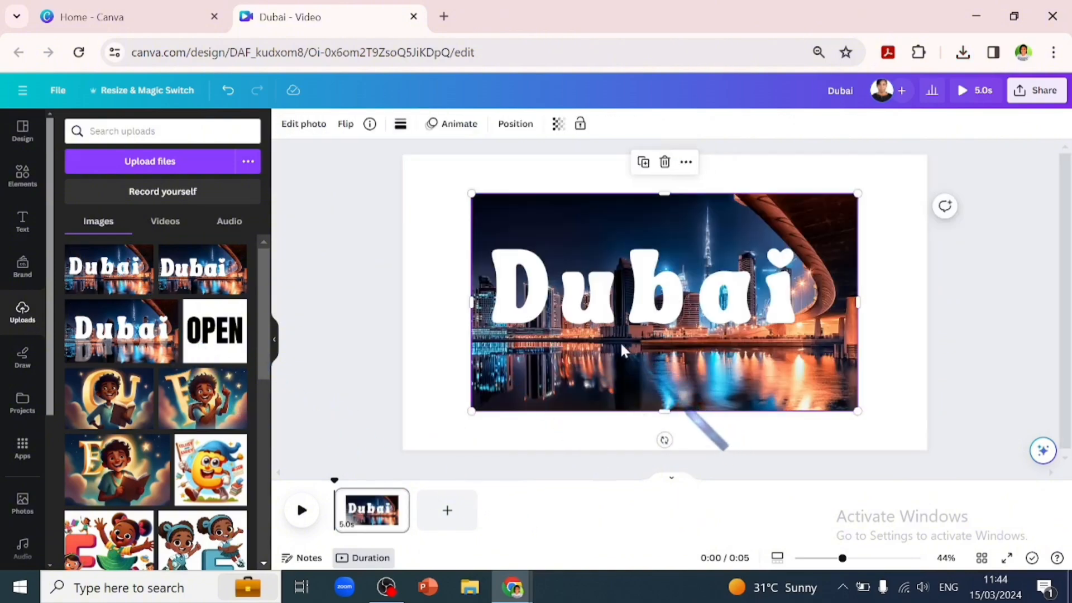
click(644, 162)
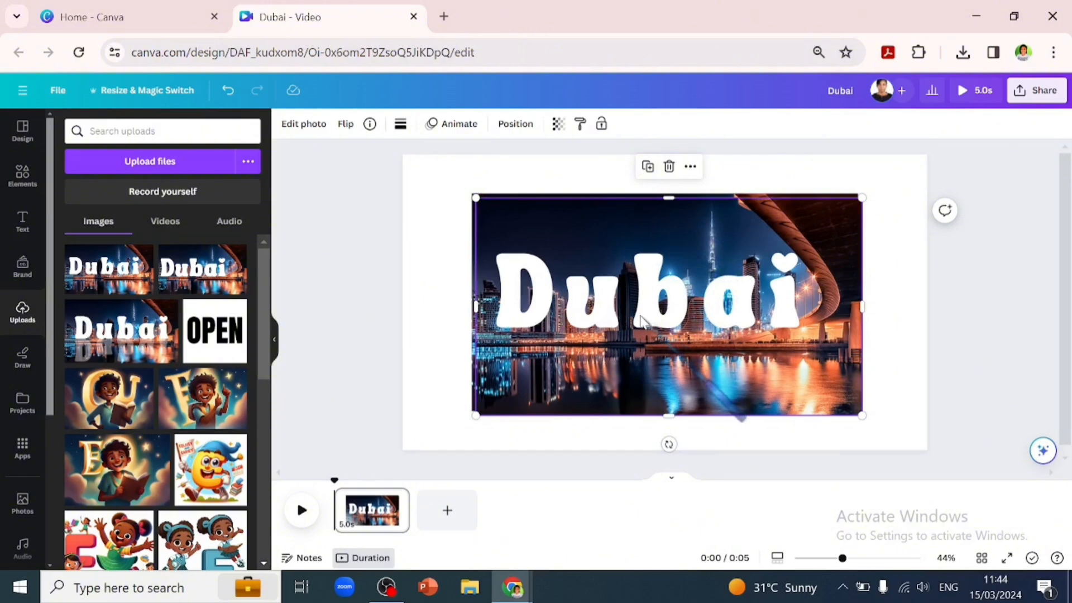
drag(642, 319, 636, 310)
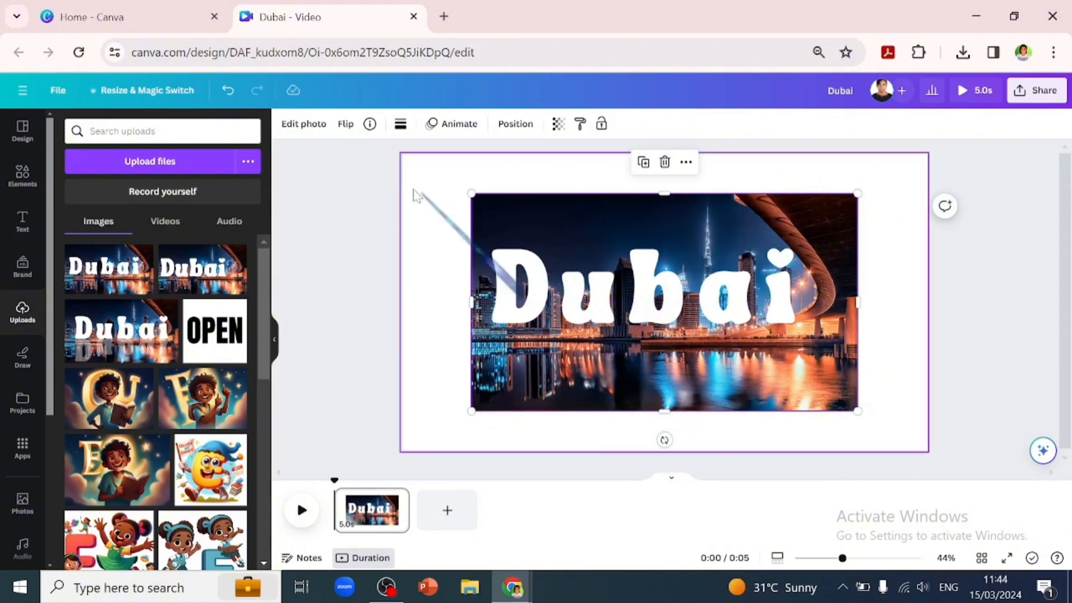
- Flip the duplicate image vertically and crop away its upper part above the inverted lettering
click(346, 124)
click(375, 182)
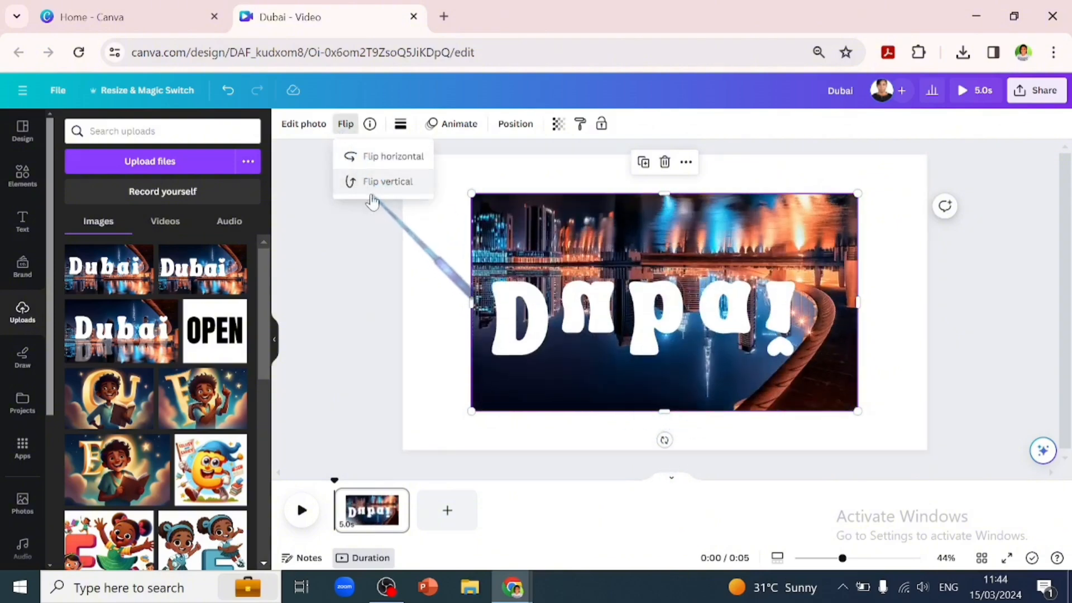
drag(665, 193, 664, 281)
- Move the flipped copy directly beneath the upright lettering and crop its lower edge to match the original image
drag(644, 321, 642, 364)
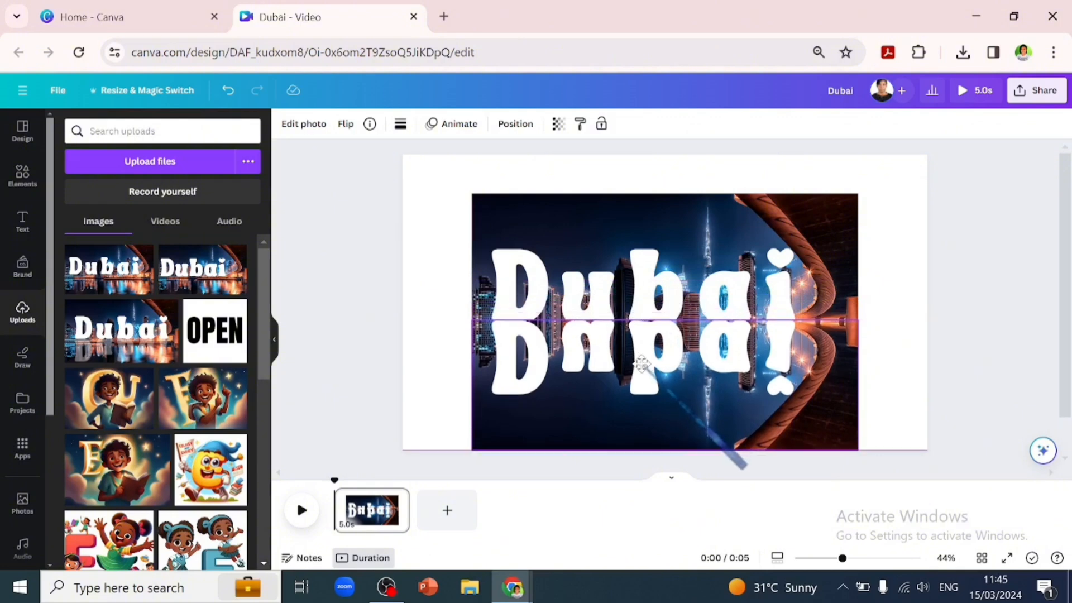
click(516, 124)
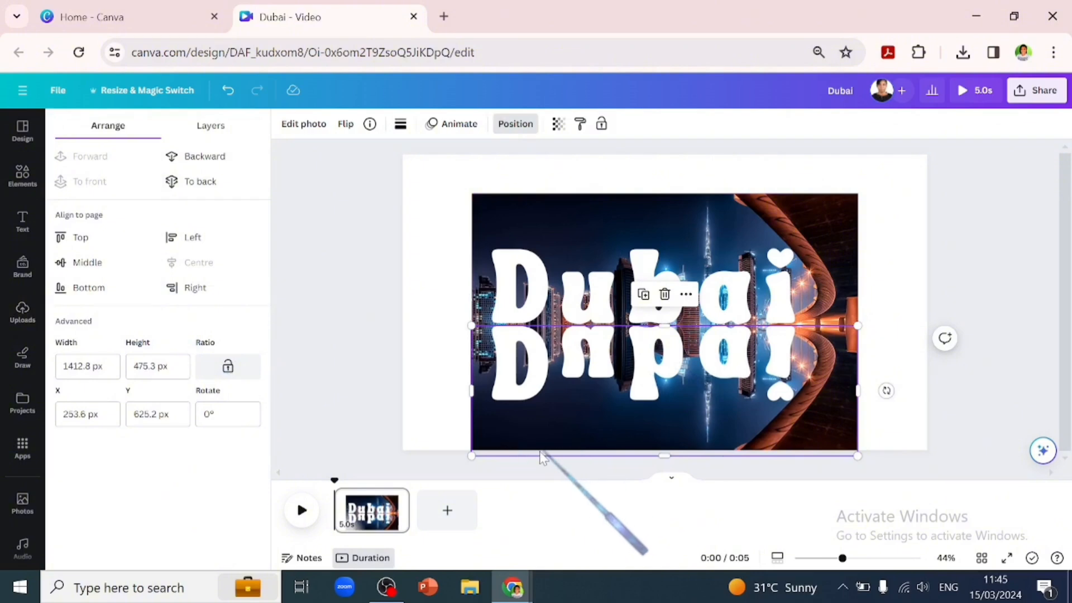
drag(666, 455, 663, 412)
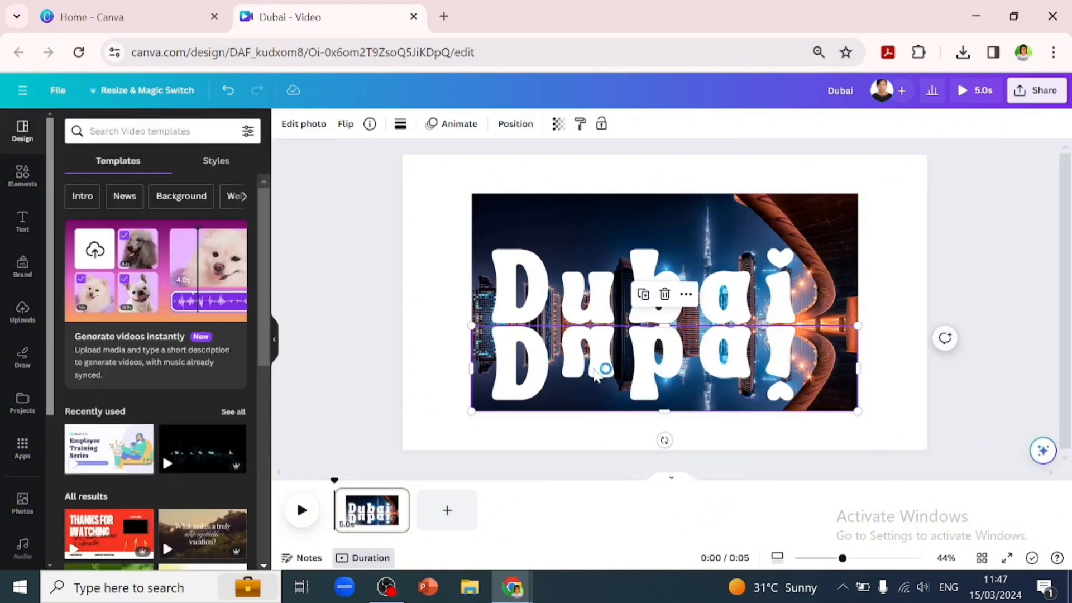
- Remove the background from the flipped copy and set its transparency to 40
click(302, 124)
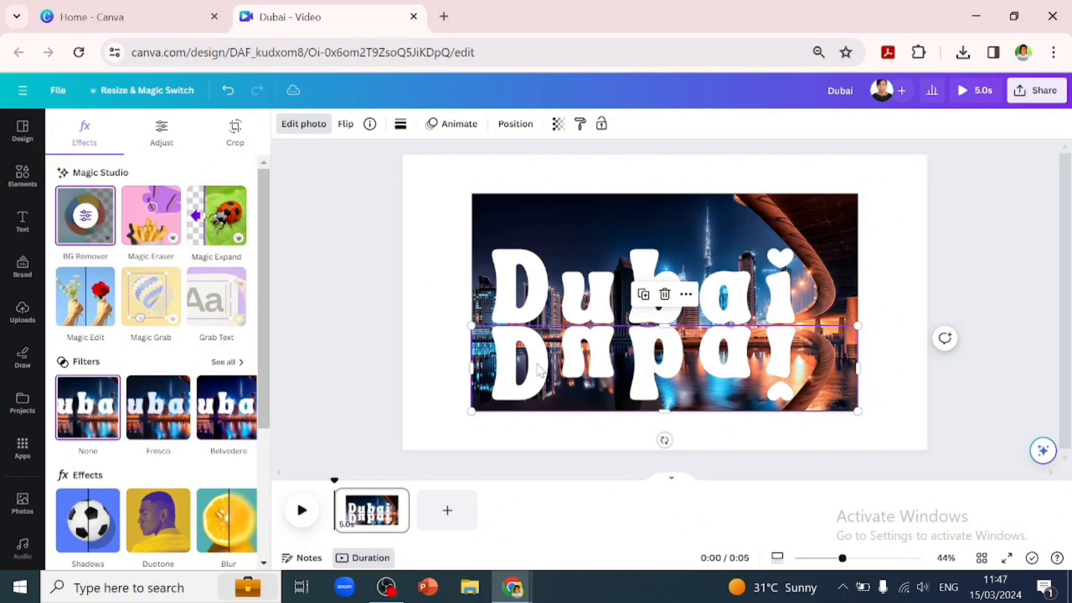
click(560, 131)
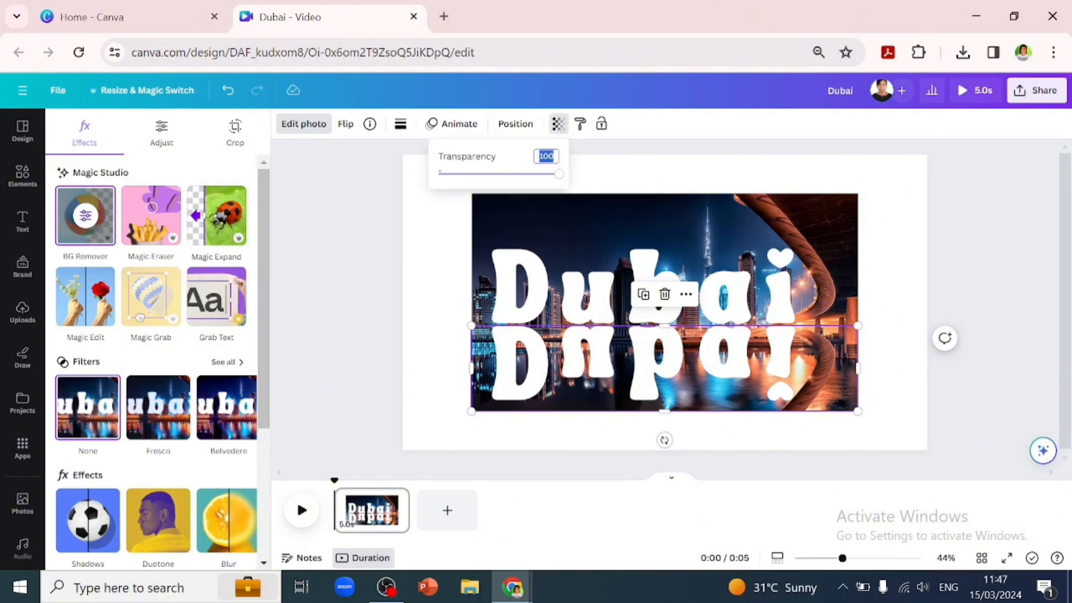
text(40)
key(Return)
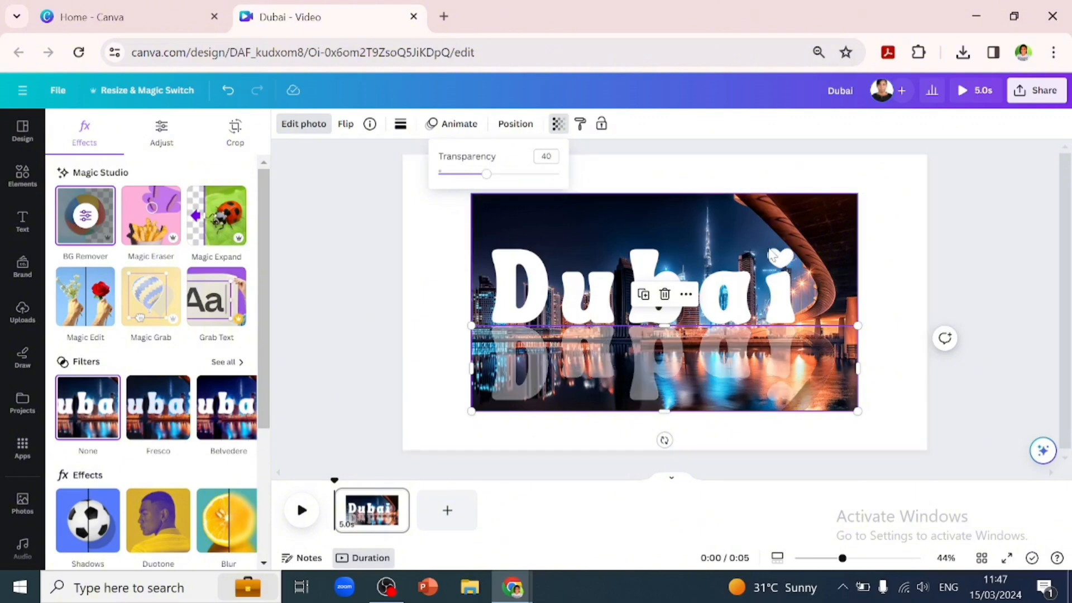
- Group the original image with its reflection and enlarge the group to fill the whole page
drag(417, 353, 514, 268)
click(461, 124)
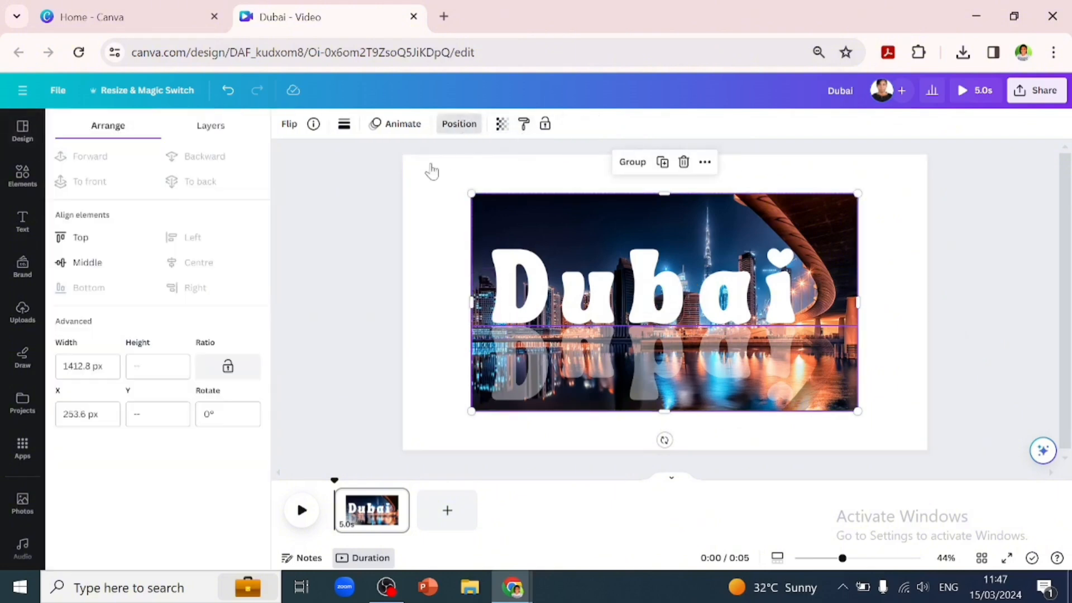
click(632, 162)
drag(613, 281, 544, 242)
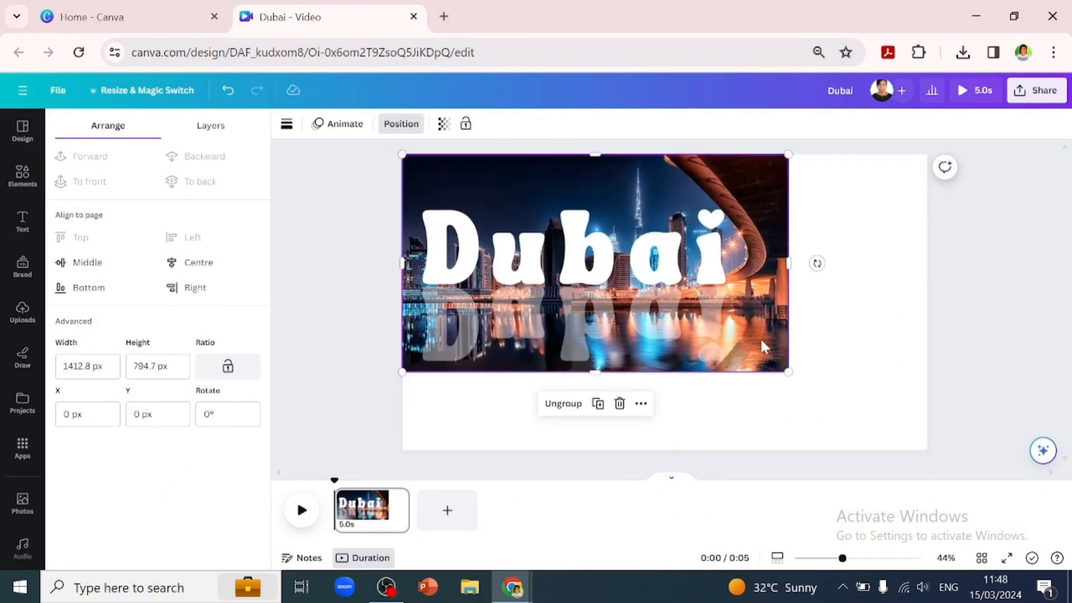
drag(788, 372, 941, 430)
click(303, 376)
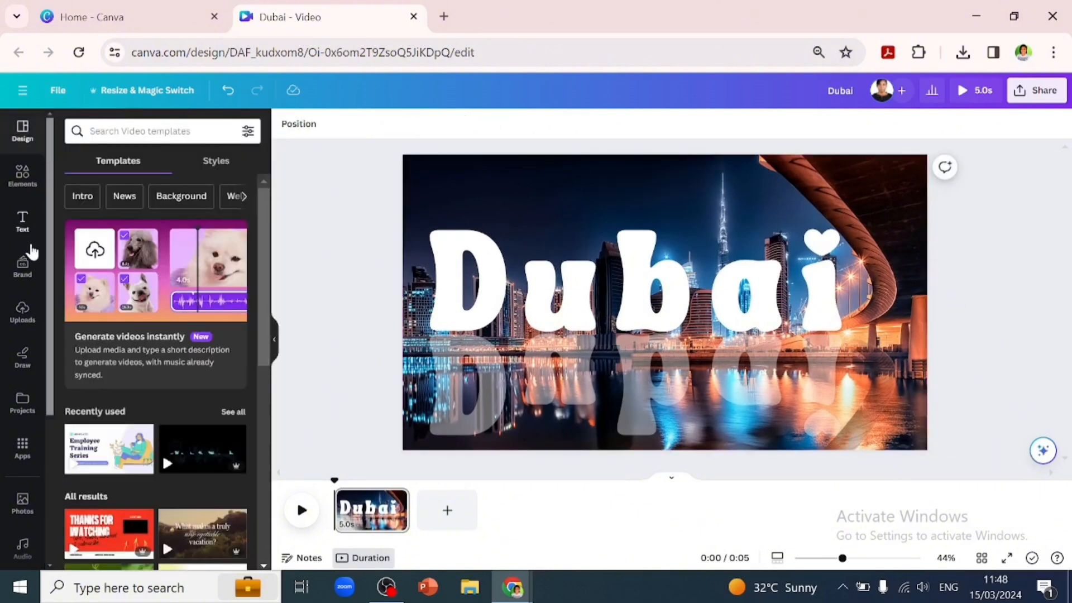
- Add the recently used diagonal white airplane graphic and rotate it 45° so its nose faces right
click(14, 188)
click(98, 368)
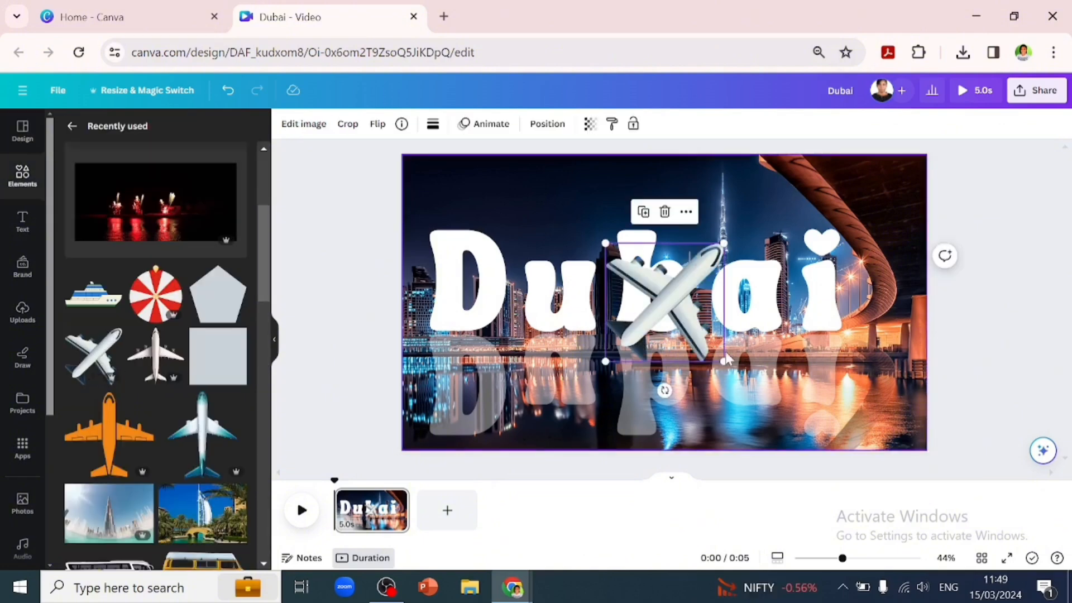
drag(665, 390, 595, 376)
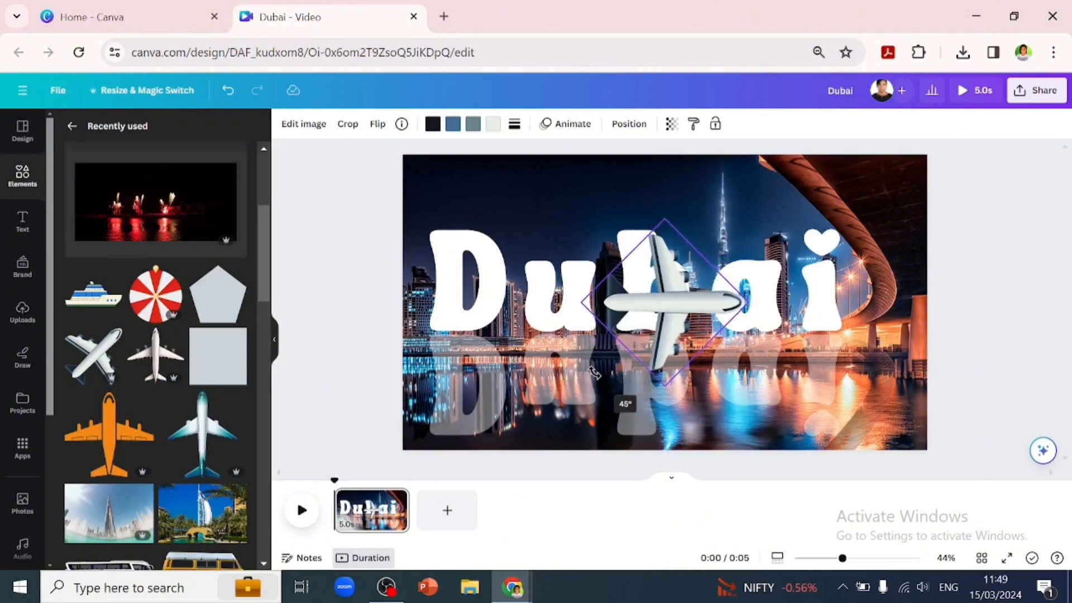
- Recolour the airplane's two blue tones black and its light grey white, and enlarge it at the left side of the page
click(453, 124)
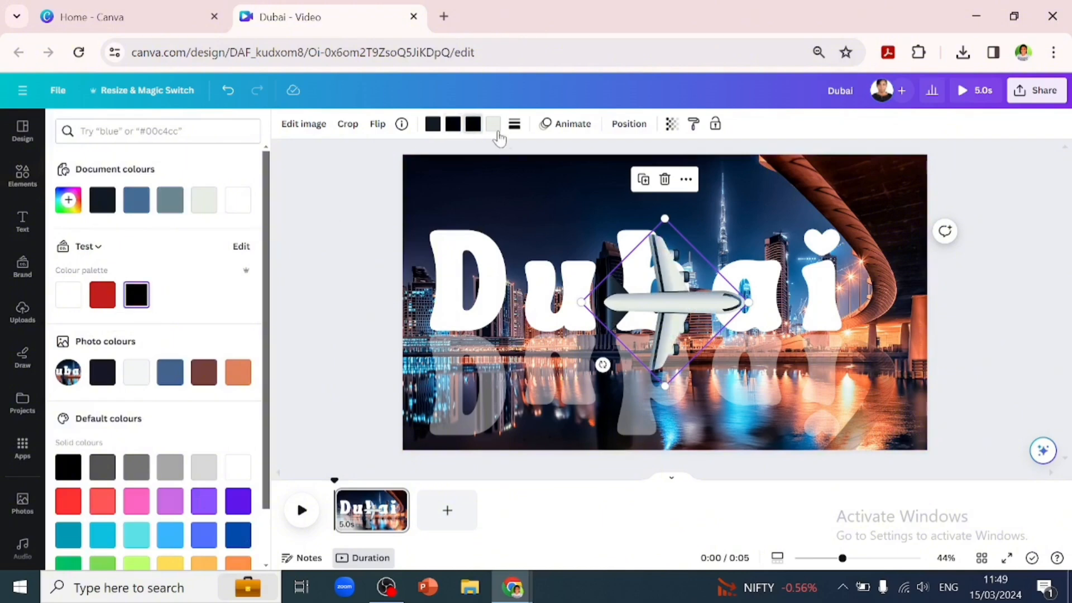
click(68, 295)
click(471, 127)
click(136, 294)
click(492, 127)
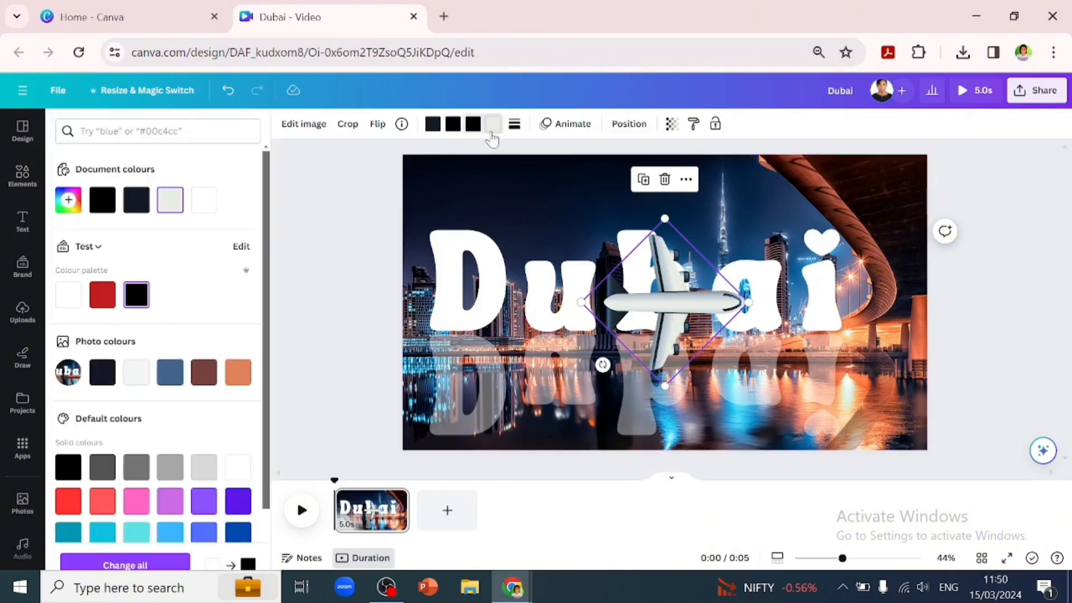
click(68, 295)
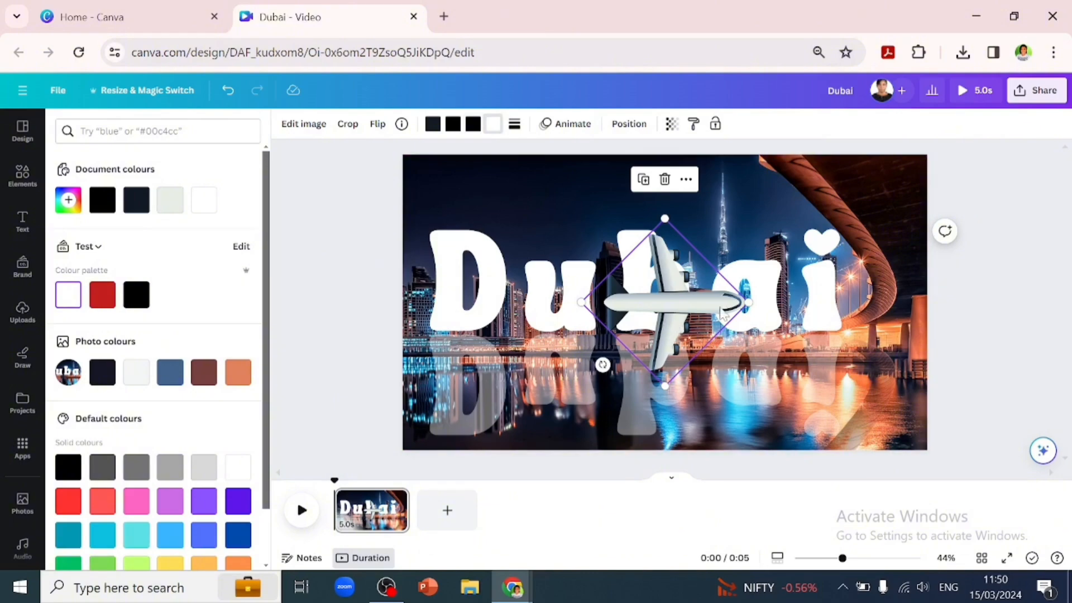
drag(749, 303, 938, 301)
drag(794, 298, 630, 301)
- Add a square shape, stretch it over the page area right of the airplane's wings and fill it with the photo's orange
click(22, 218)
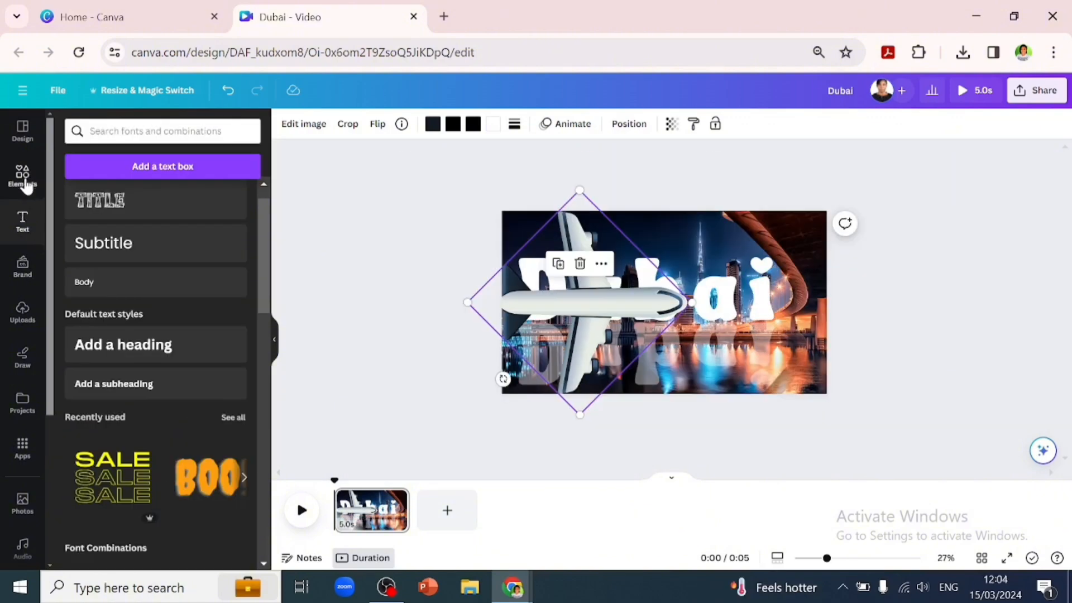
click(23, 178)
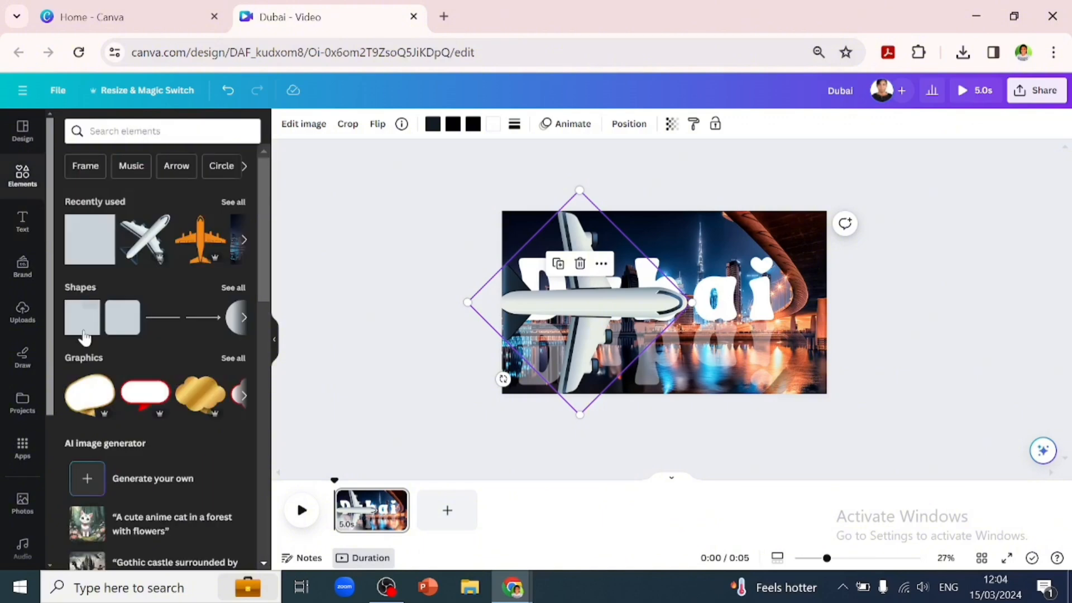
click(232, 289)
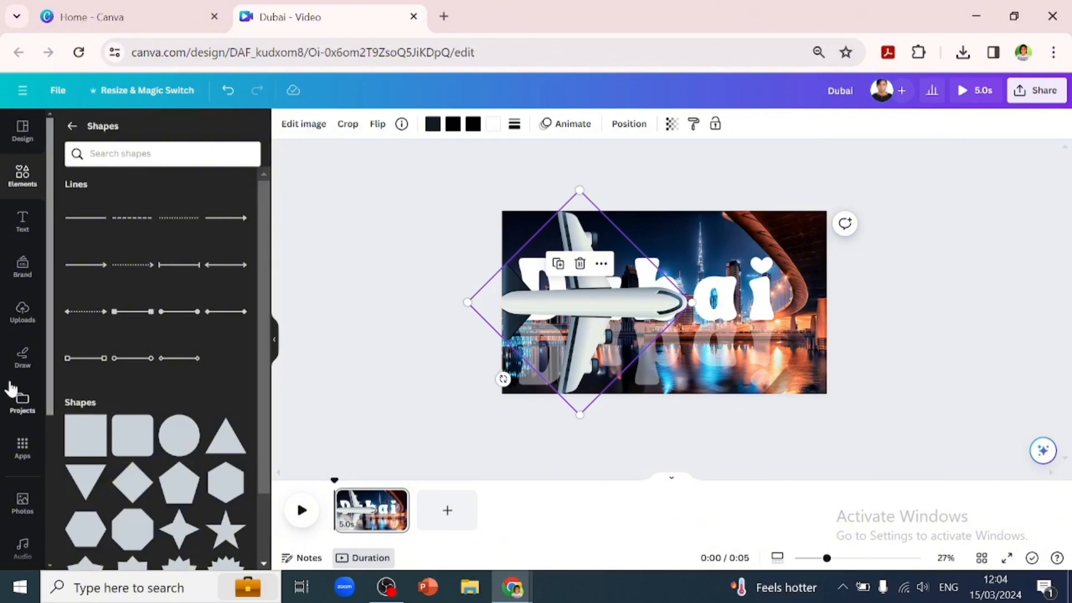
click(82, 459)
drag(692, 275, 809, 211)
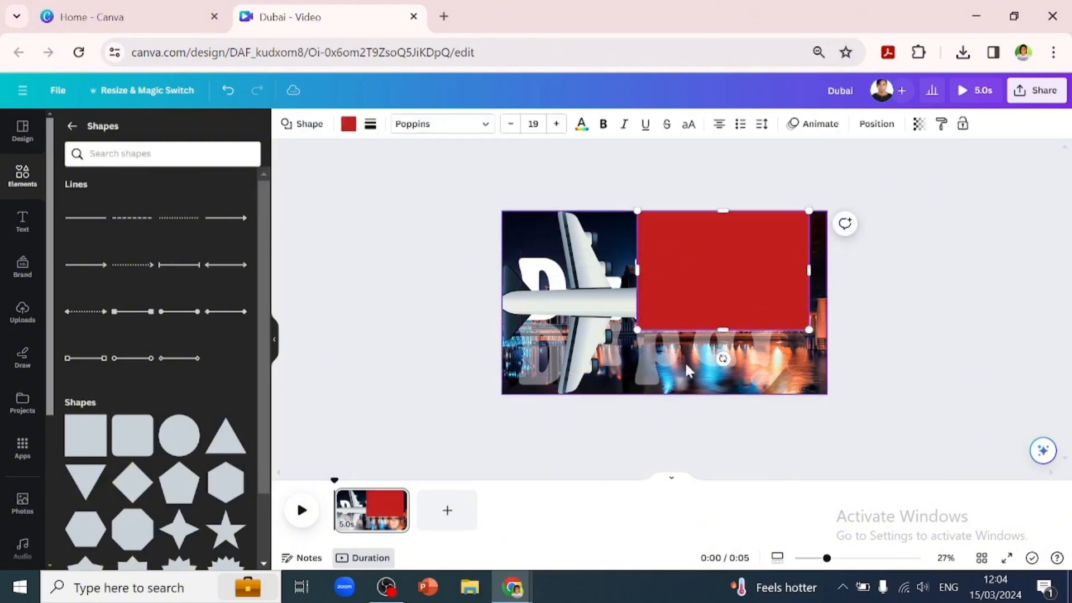
drag(636, 330, 628, 393)
drag(810, 302, 941, 296)
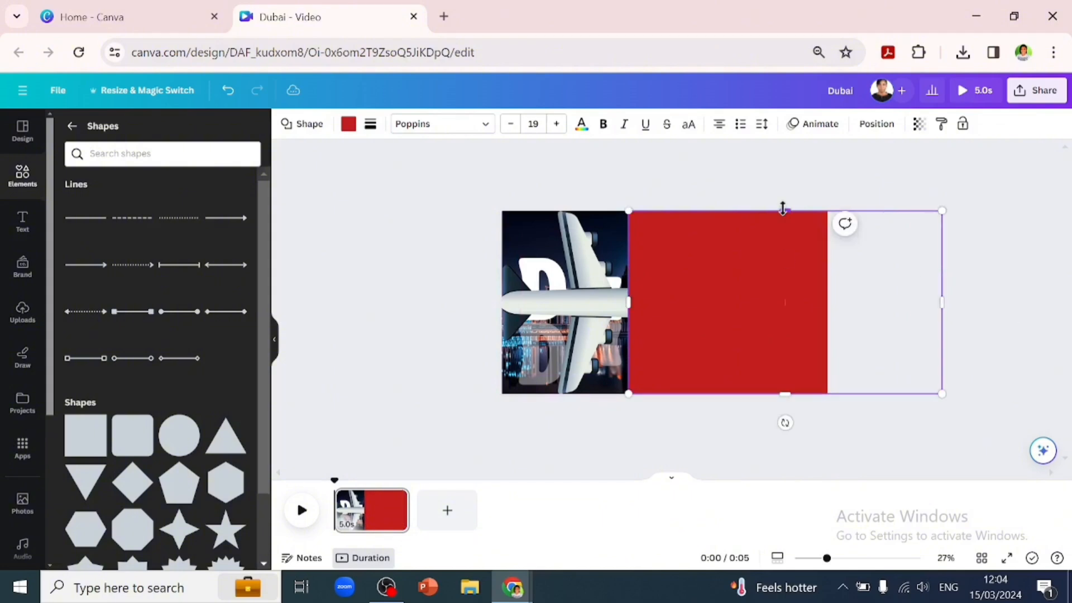
drag(784, 393, 754, 387)
click(348, 124)
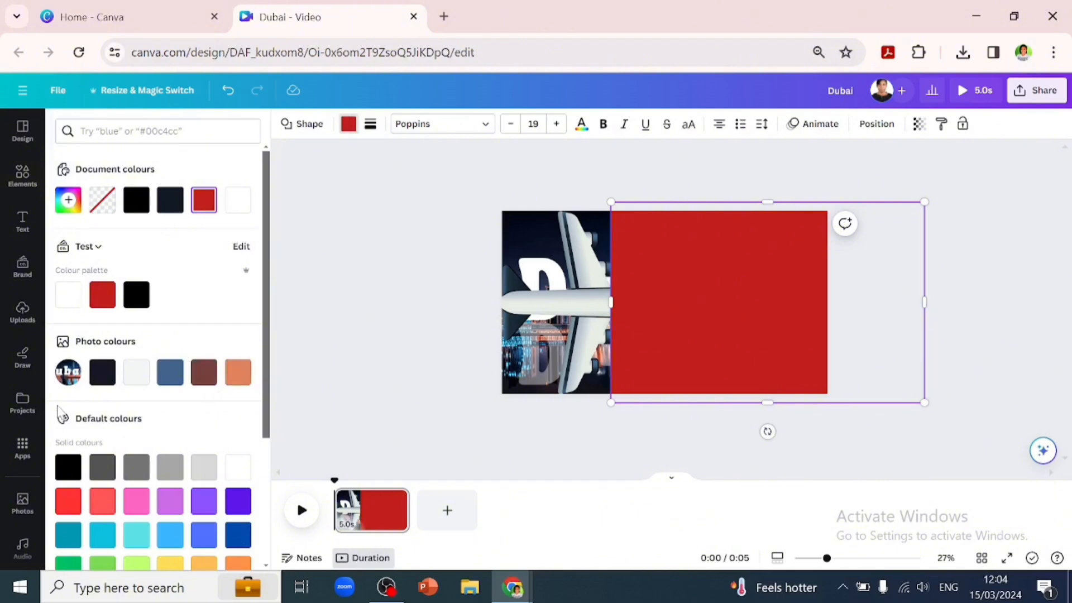
click(241, 377)
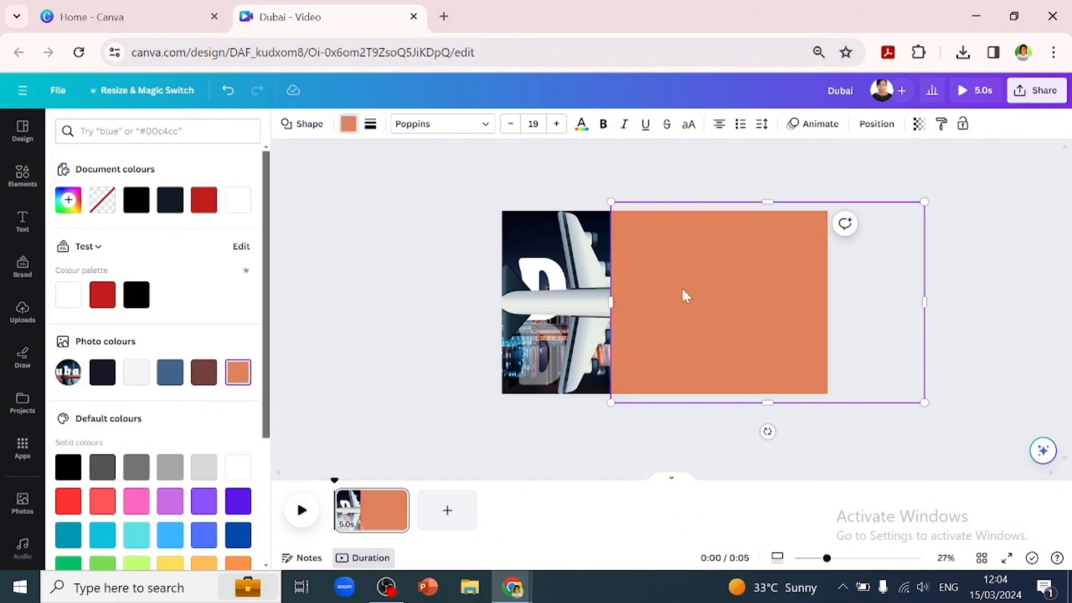
- Add a second square in the photo's orange and resize and tilt it to fill the gap along the upper wing
click(22, 176)
click(90, 240)
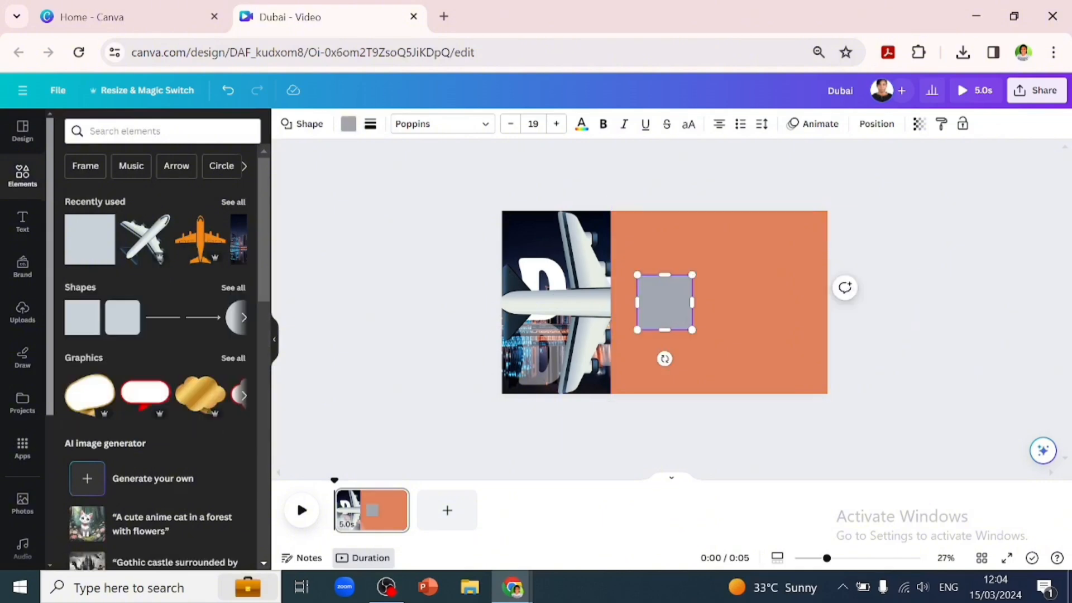
click(348, 125)
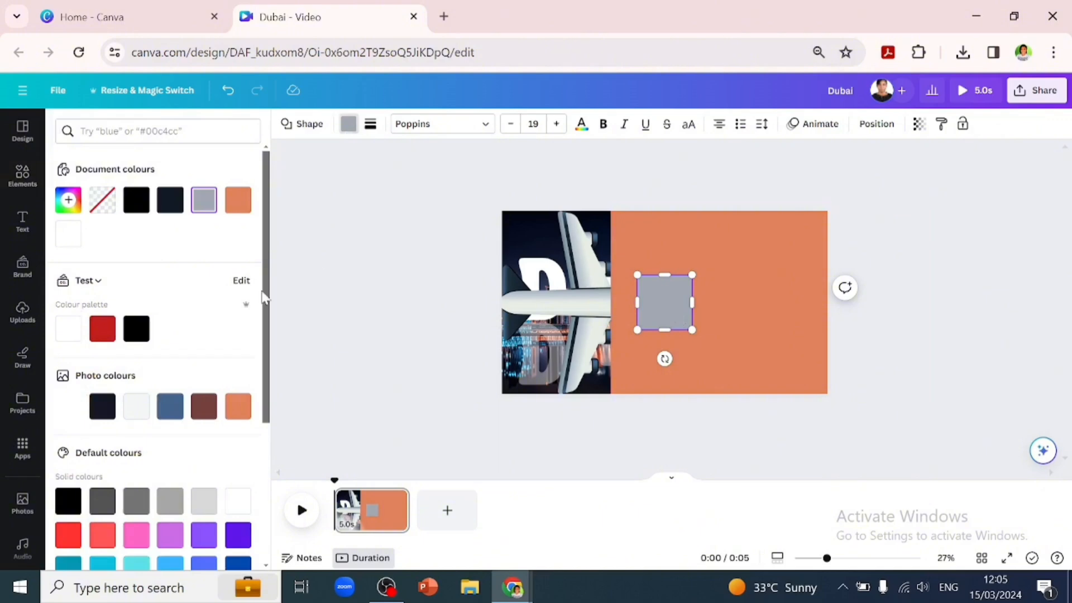
click(238, 406)
drag(676, 323, 603, 251)
drag(594, 295, 607, 314)
drag(581, 227, 584, 220)
- Duplicate the tilted orange shape and move and rotate the copy to fill the gap along the lower wing
drag(597, 257, 618, 375)
click(577, 174)
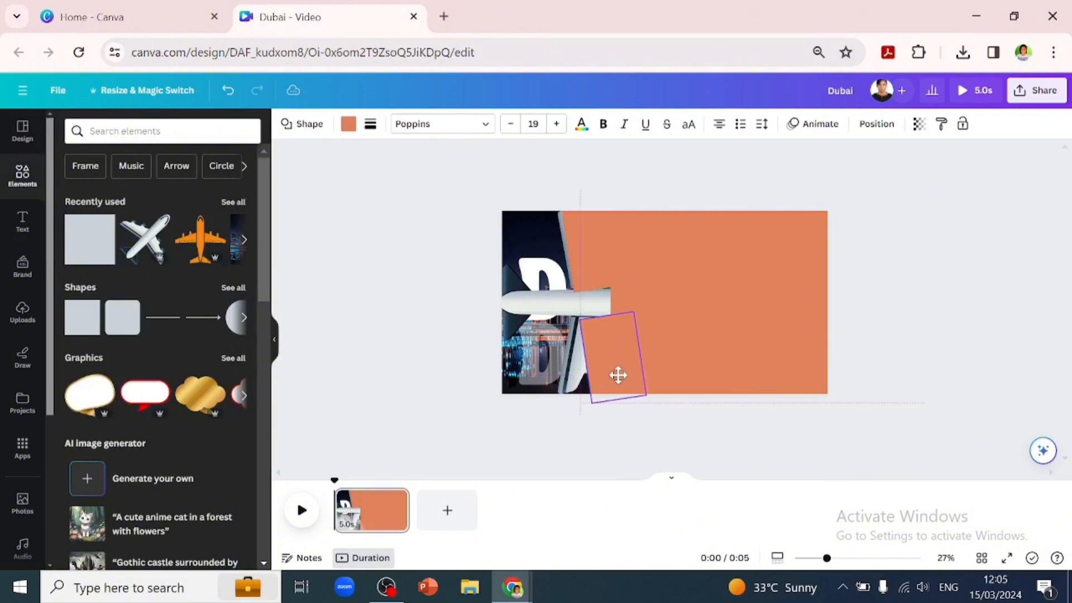
drag(623, 428, 597, 432)
drag(608, 359, 593, 362)
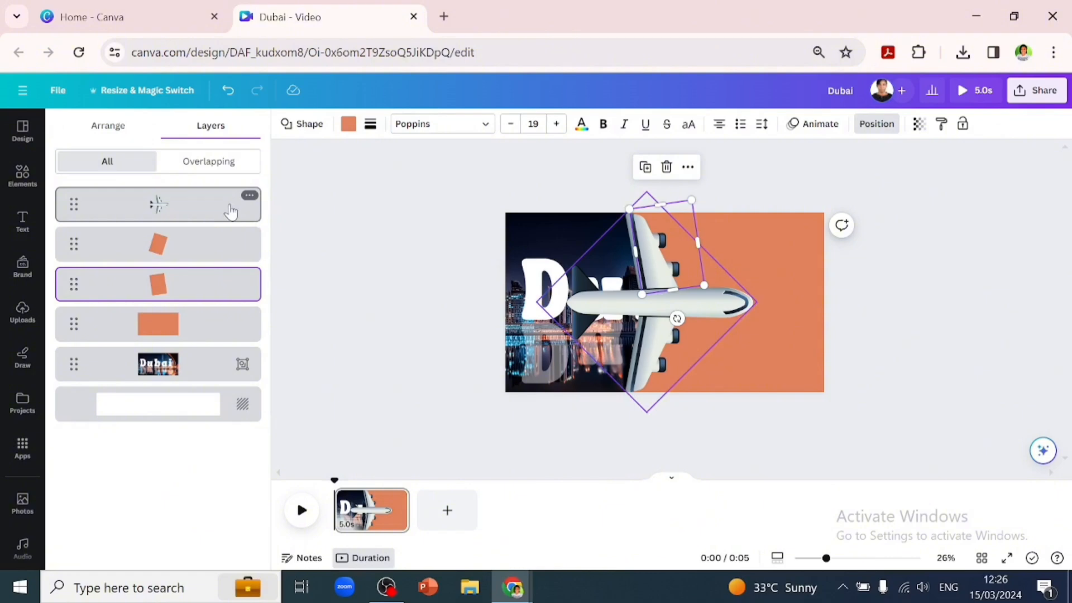
- Group the airplane with the three orange shapes and move the group left until orange covers the whole page
click(231, 211)
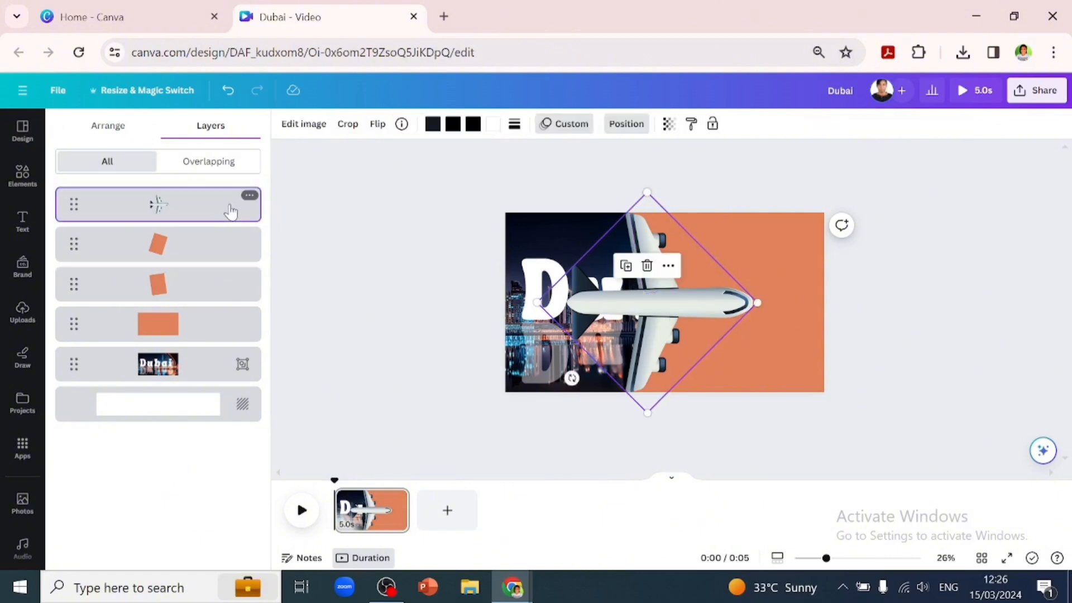
shift+click(223, 246)
shift+click(220, 285)
shift+click(217, 326)
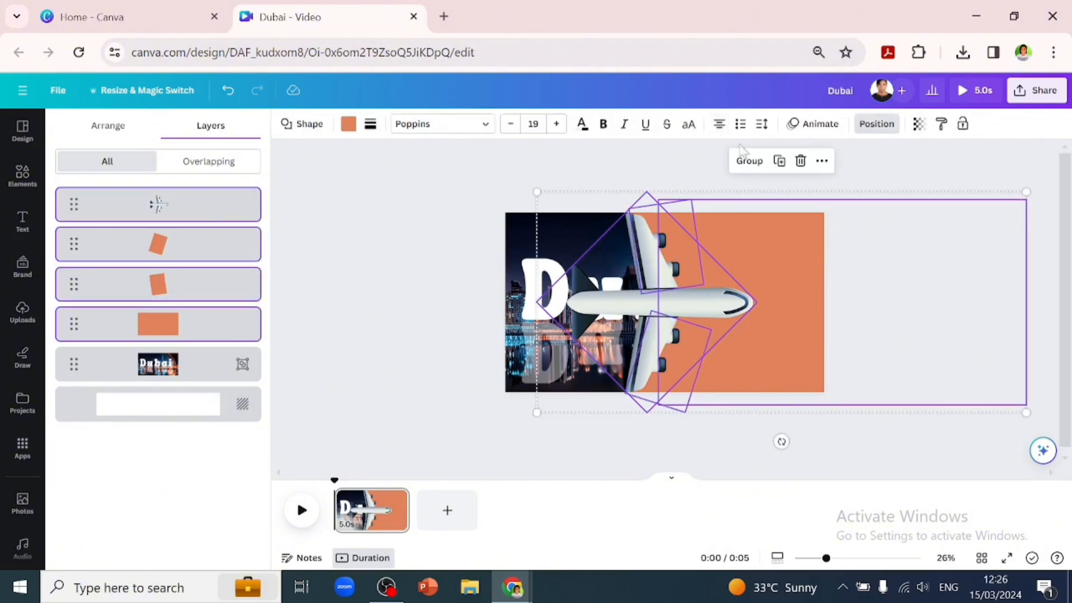
click(747, 164)
drag(728, 313, 529, 372)
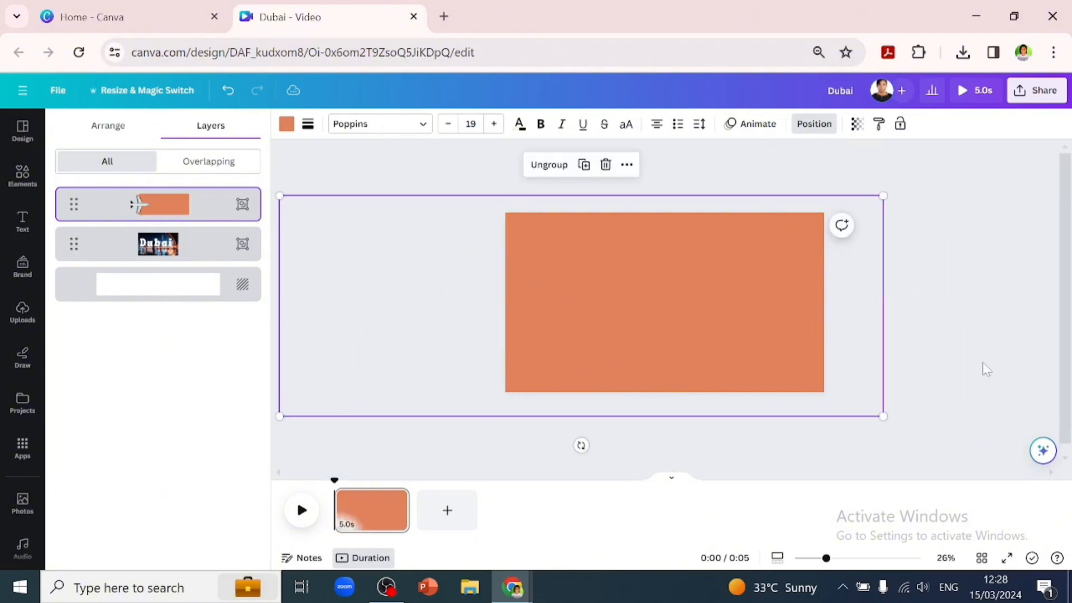
- Add a heading reading "Welcome to" in the Anton font and colour it white
click(22, 221)
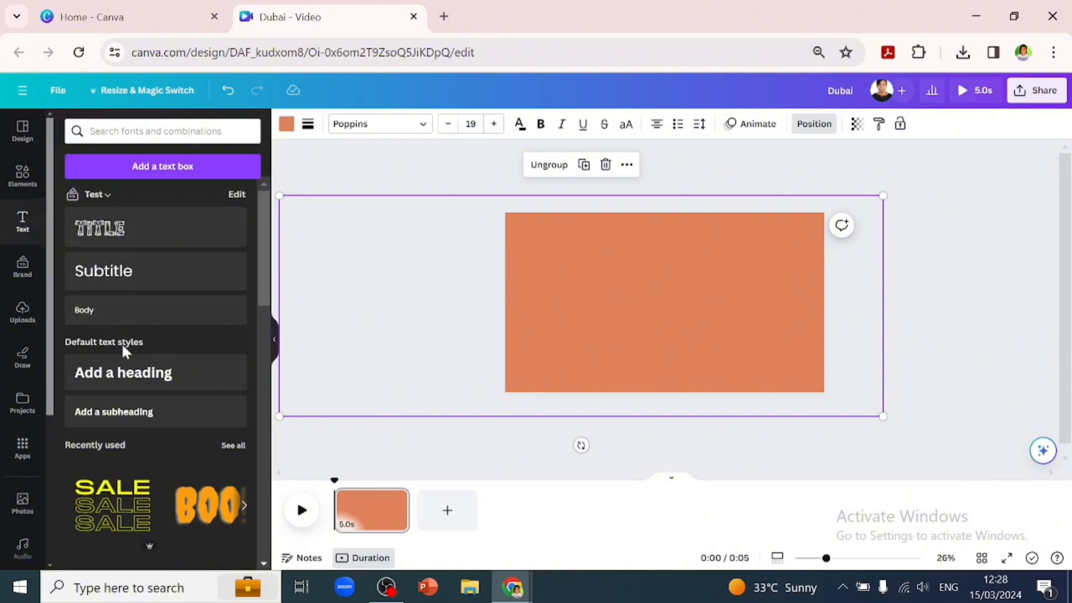
click(125, 373)
text(Welcome to)
click(372, 127)
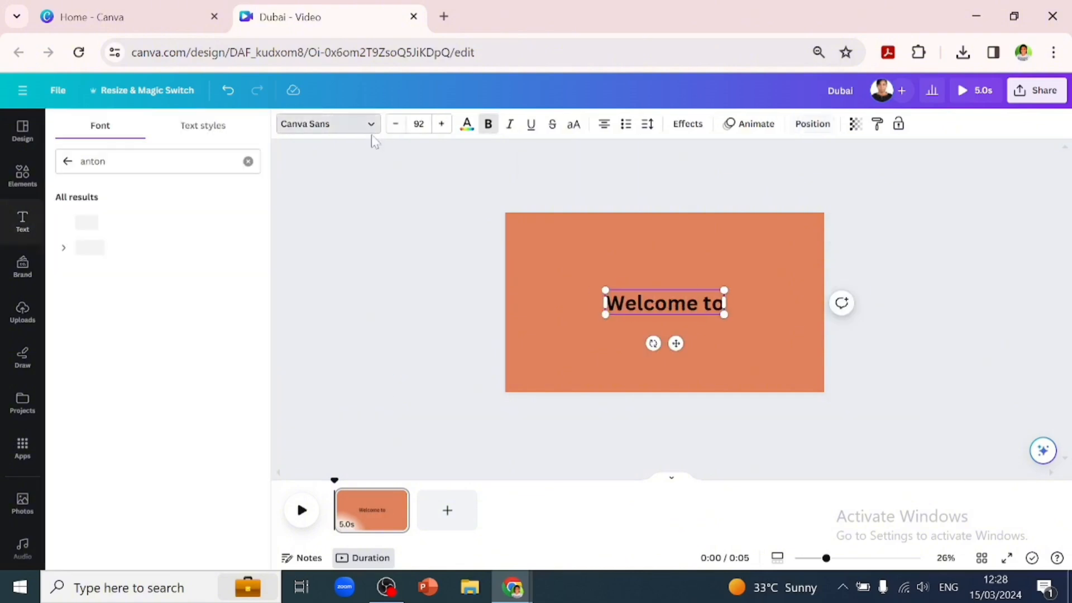
click(136, 230)
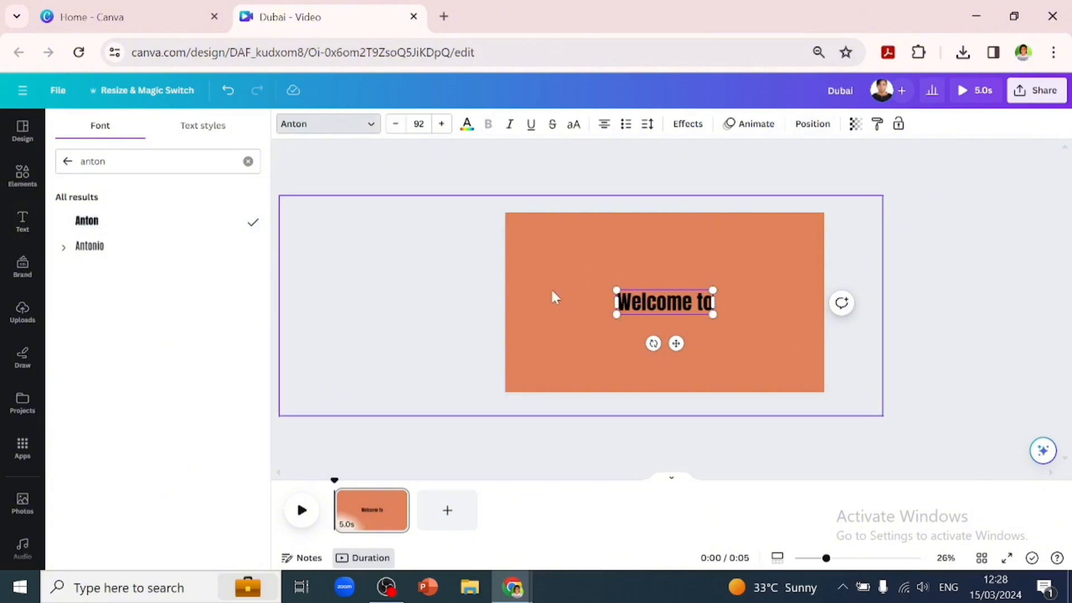
click(626, 311)
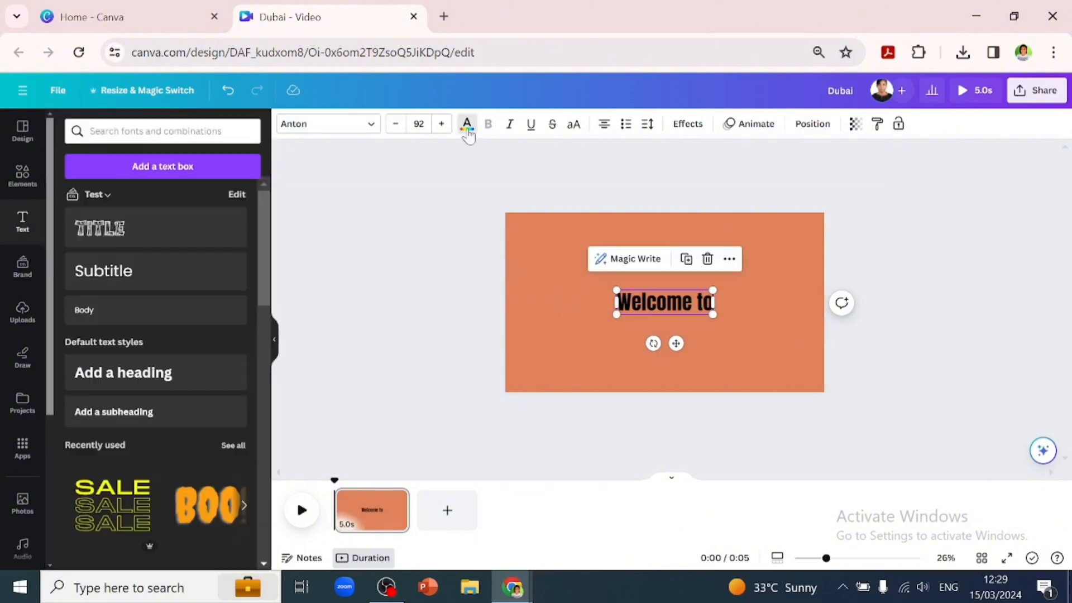
click(467, 125)
click(68, 305)
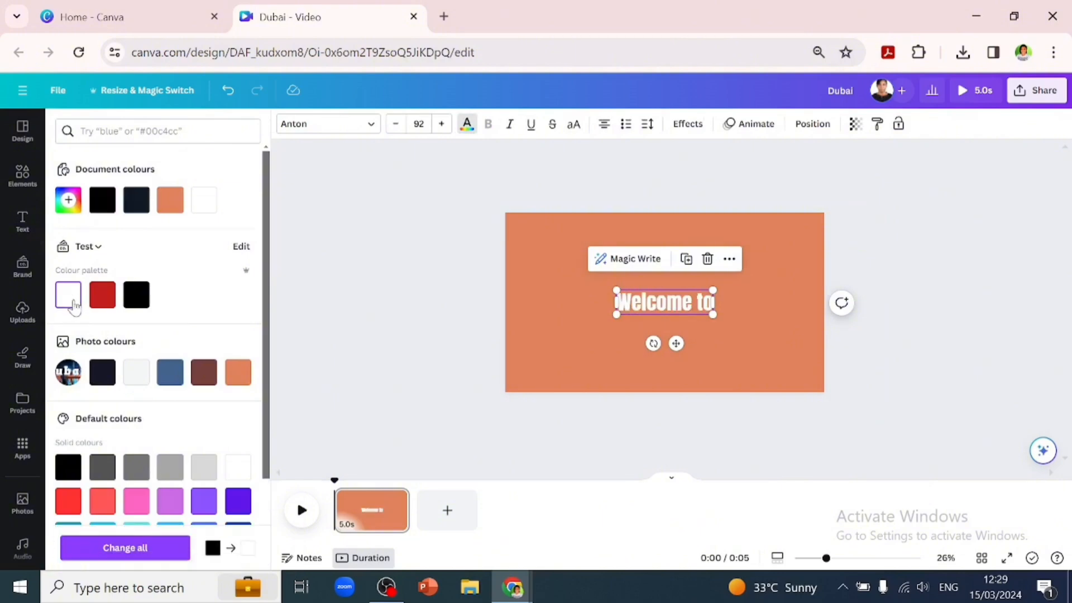
- Show the "Welcome to" heading's element timing and shorten it to only the opening part of the page
click(729, 259)
click(758, 364)
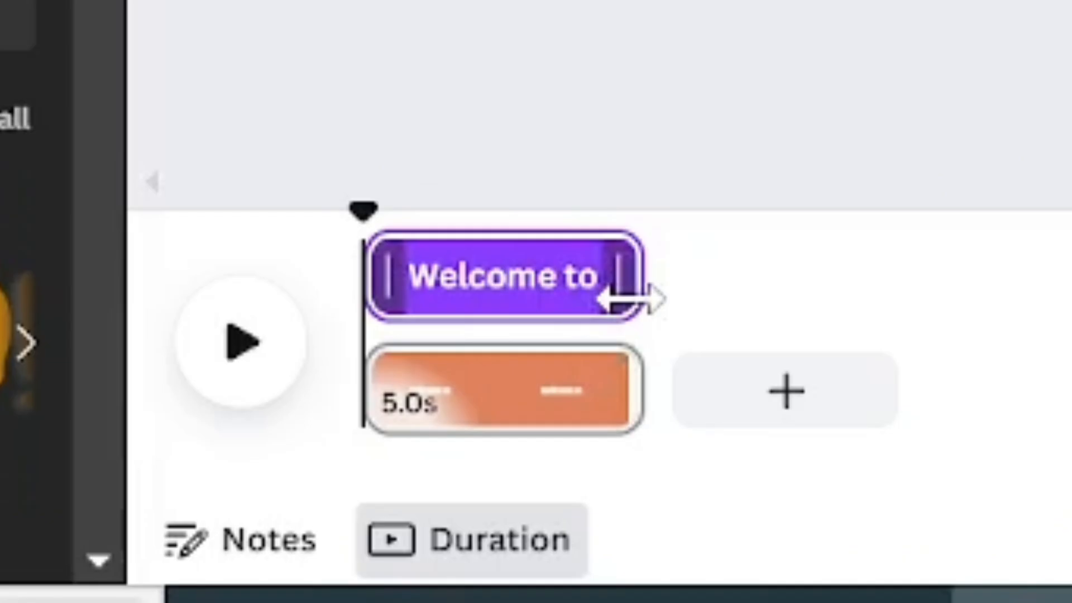
drag(406, 496, 376, 499)
drag(520, 301, 484, 302)
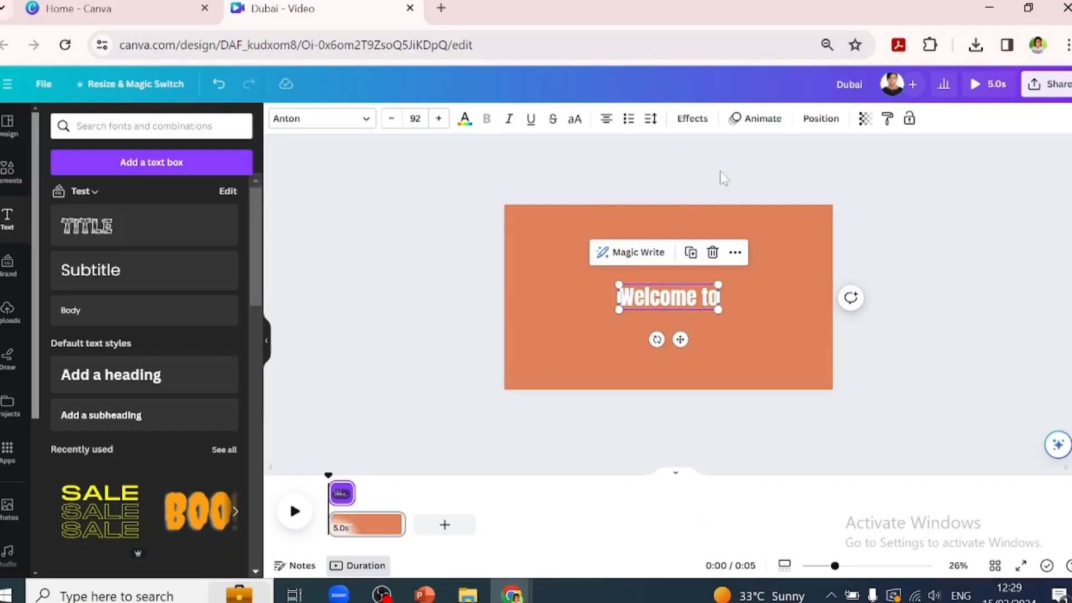
- Apply the Drift animation to the heading with its direction set to the left and its intensity at maximum
click(751, 132)
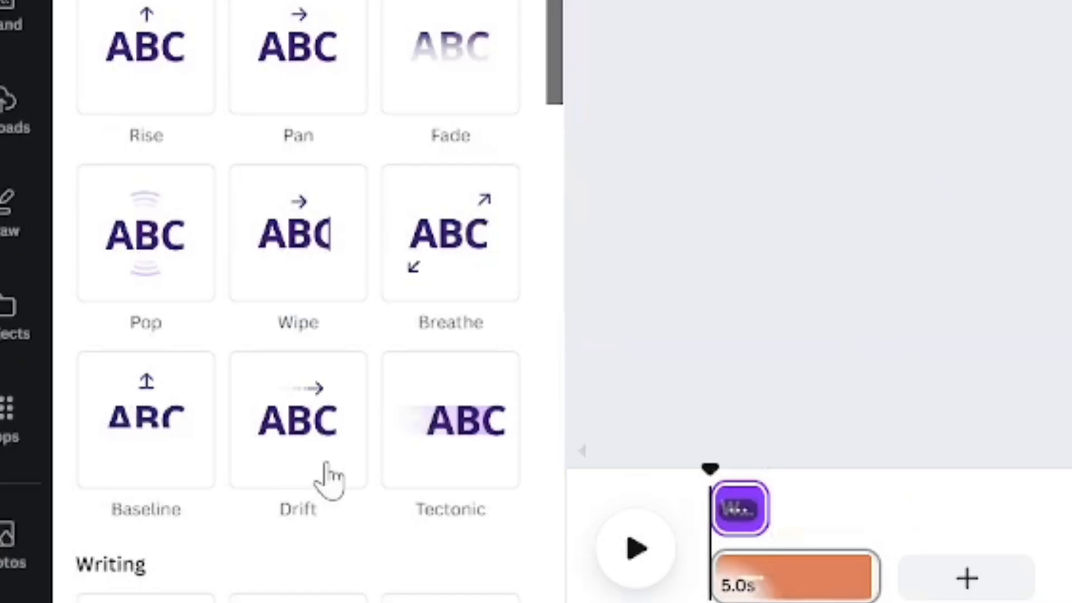
click(159, 474)
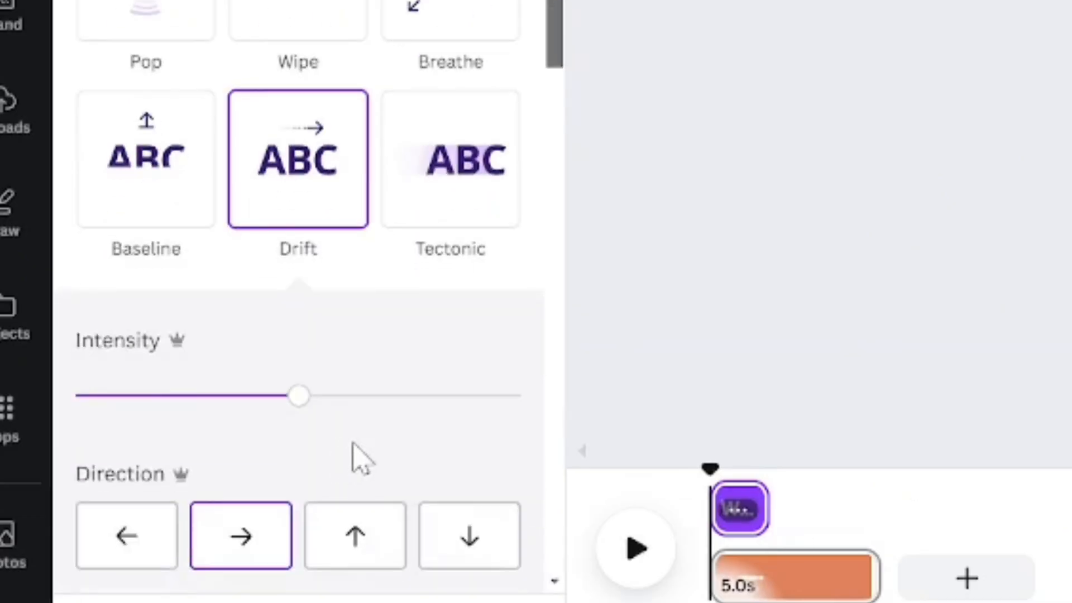
click(146, 561)
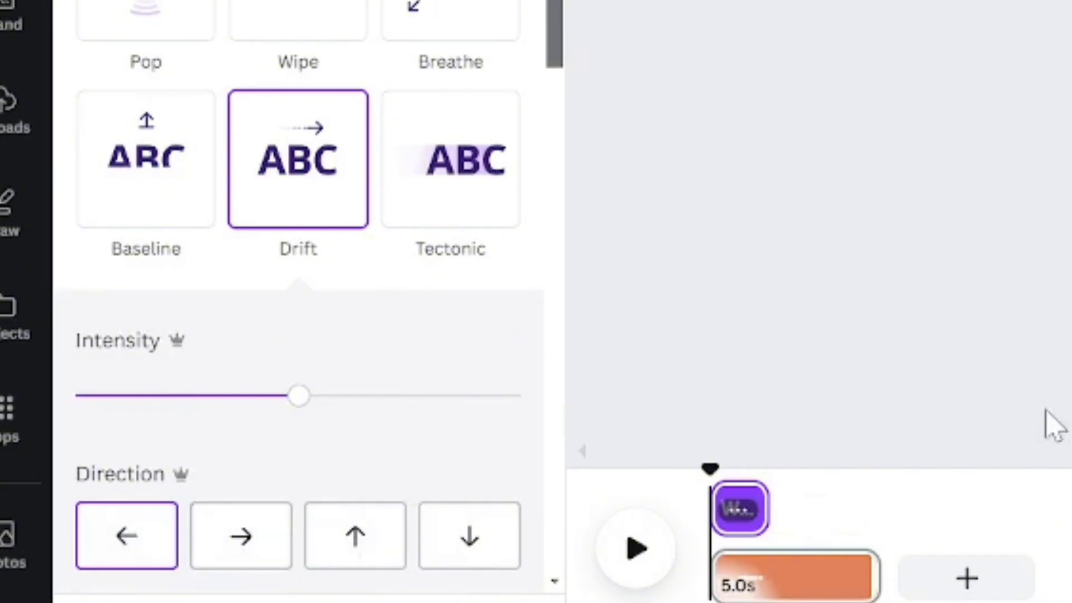
drag(300, 395, 602, 403)
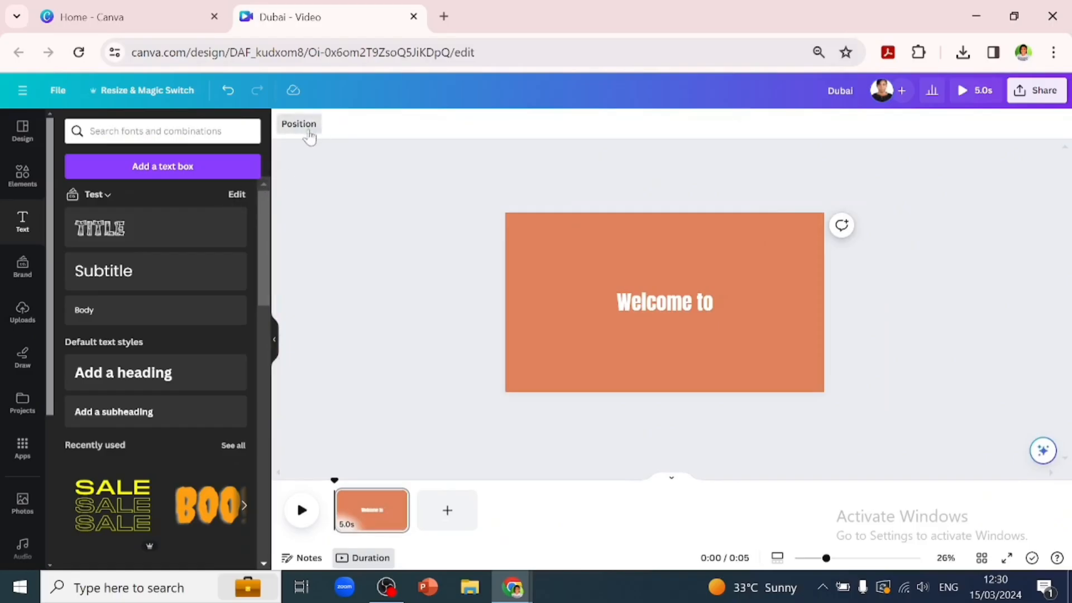
- Create a custom animation moving the airplane and orange group straight right off the page, with the Steady movement style
click(307, 132)
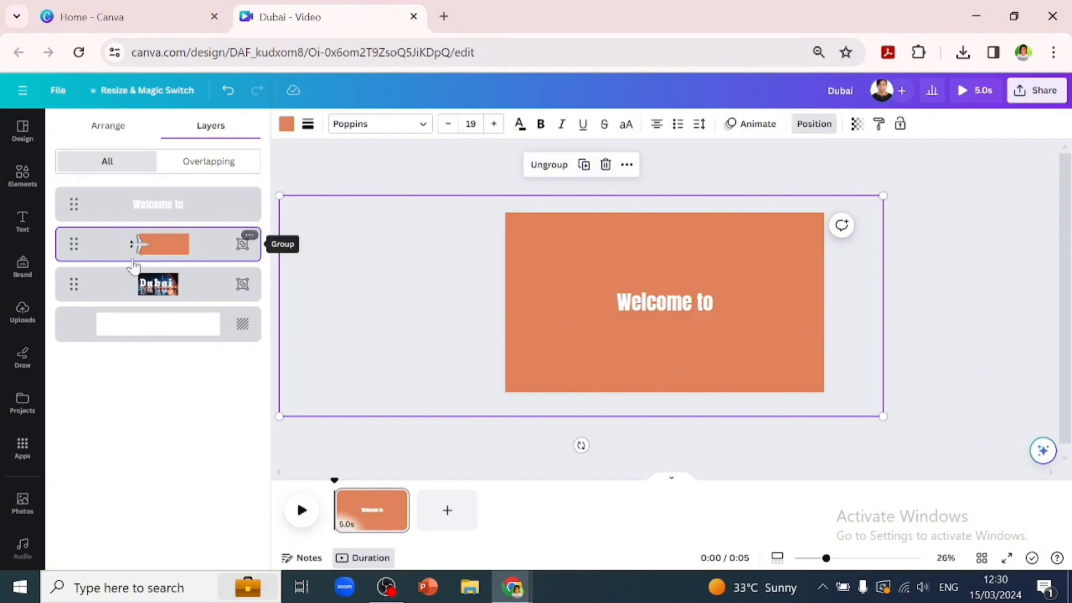
click(751, 125)
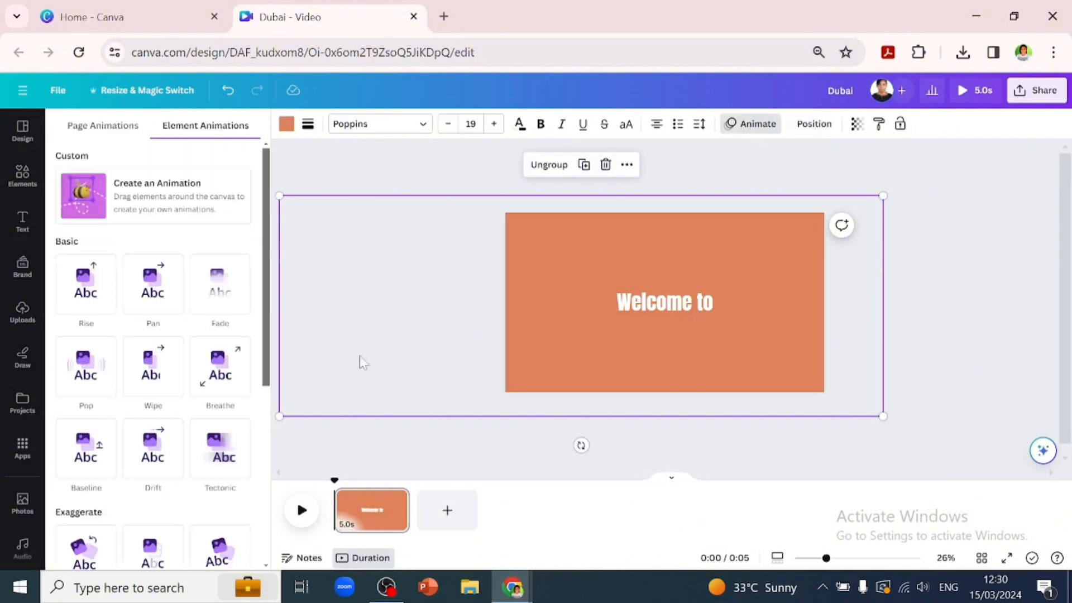
click(175, 207)
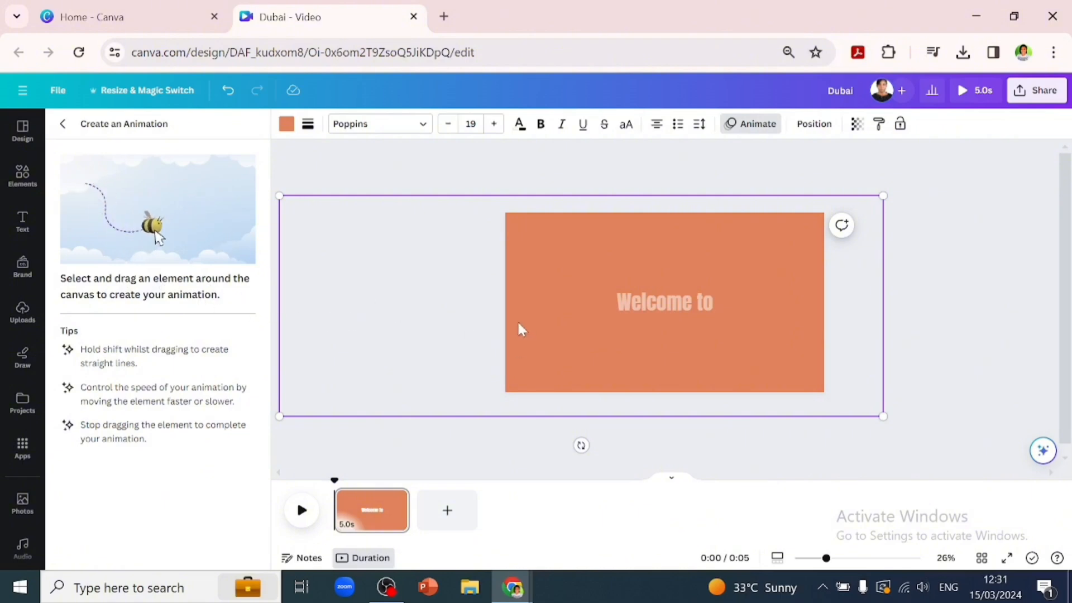
drag(516, 318, 1035, 316)
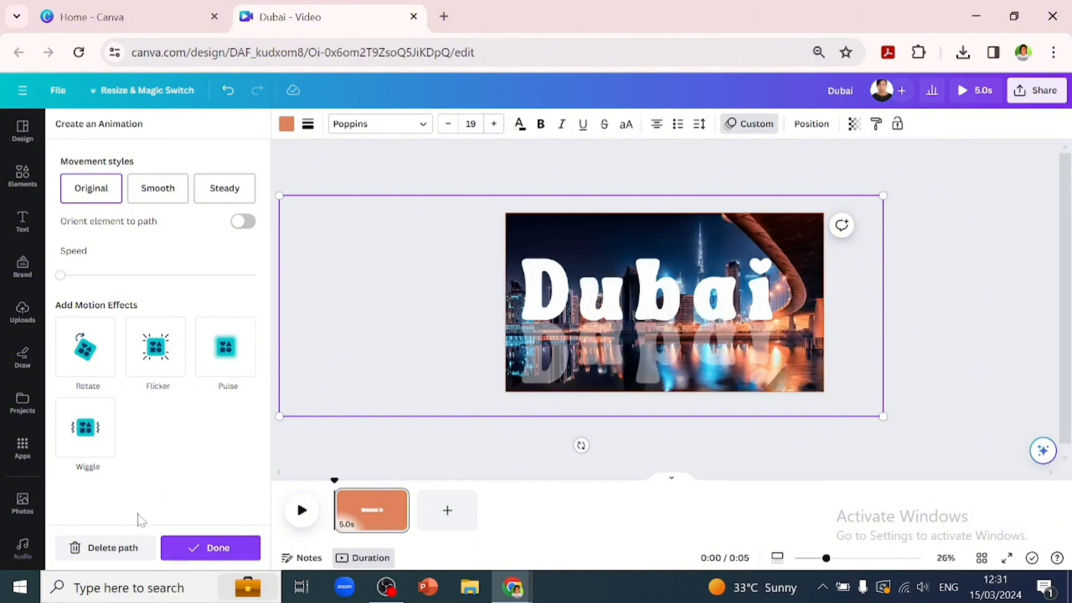
click(224, 188)
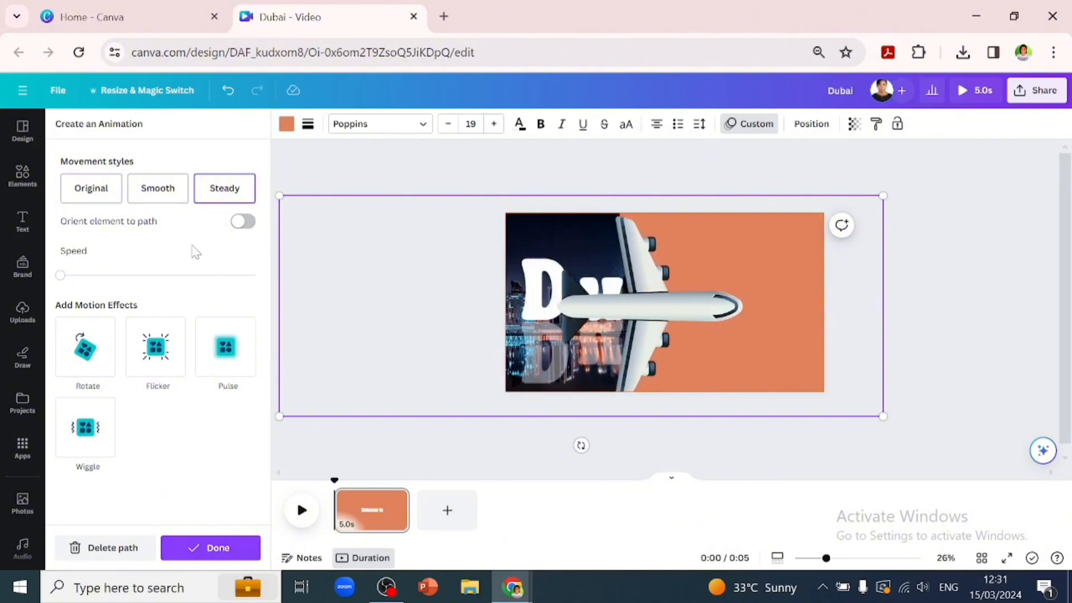
- Align the airplane and orange group vertically to the middle of the page
click(815, 128)
click(128, 134)
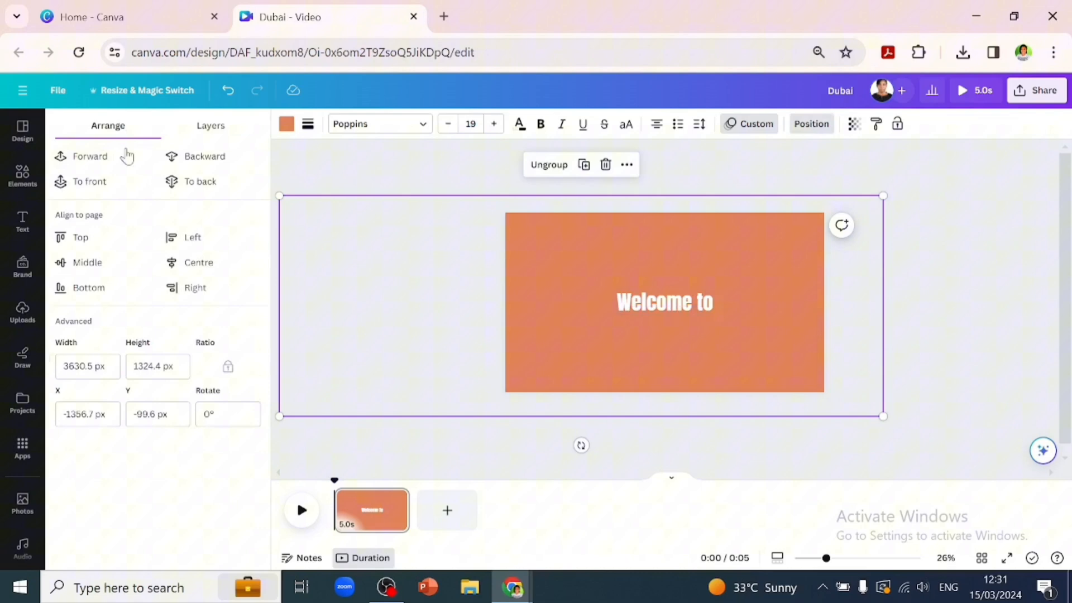
click(110, 268)
- Move the "Welcome to" heading toward the right side of the page and play the video
double_click(655, 310)
drag(669, 308, 766, 304)
key(space)
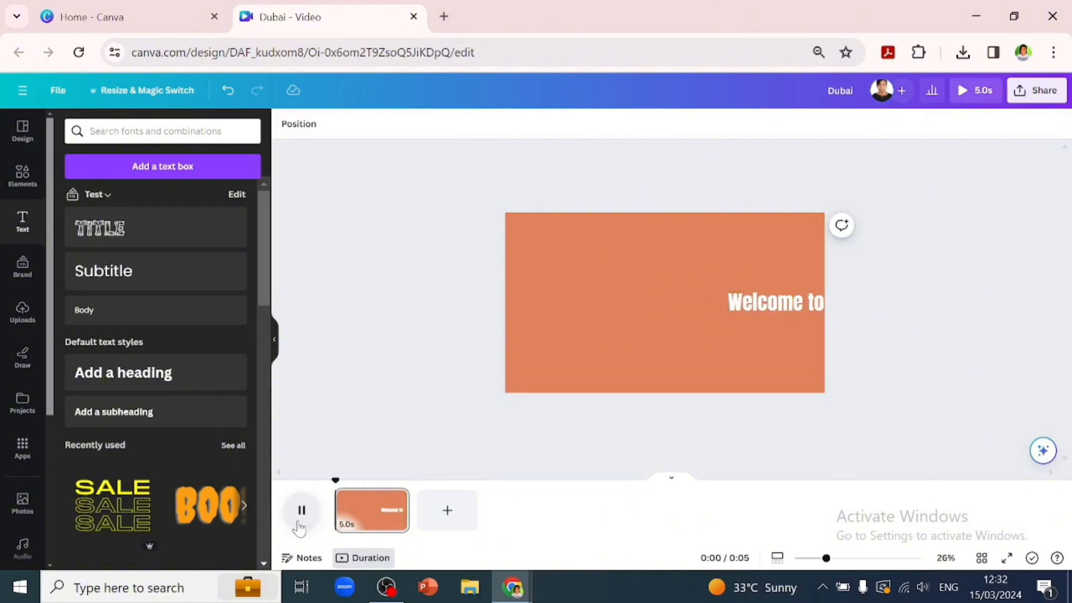